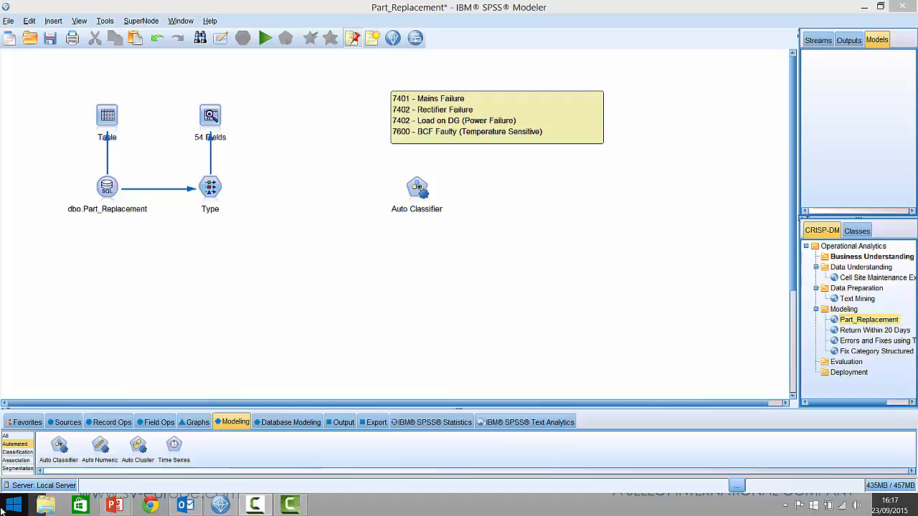
Step: Run the Table node and examine the site, error, engineer response and fix columns of its output, then discard the output
right_click(112, 116)
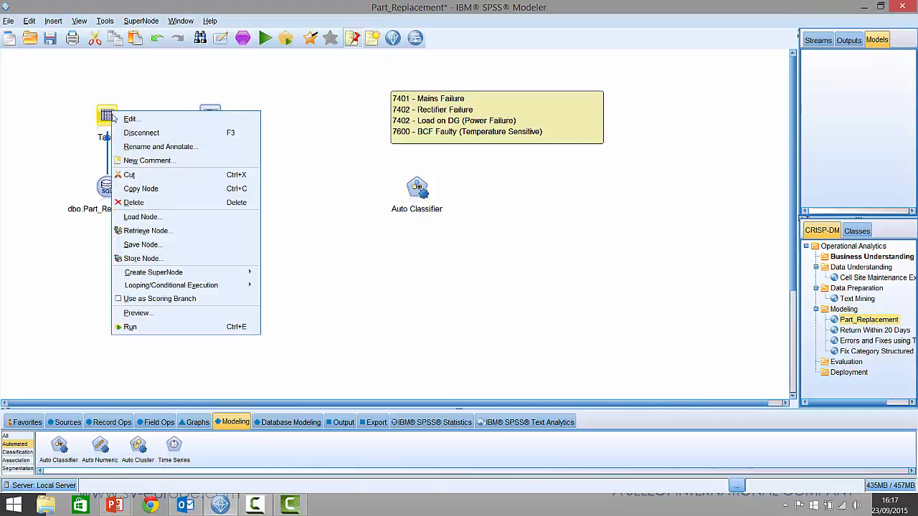
left_click(147, 329)
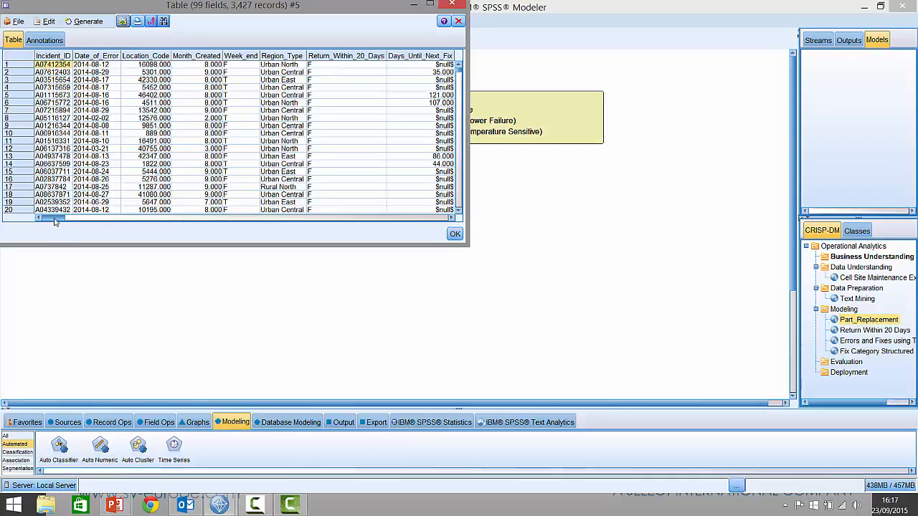
left_click_drag(56, 221, 127, 223)
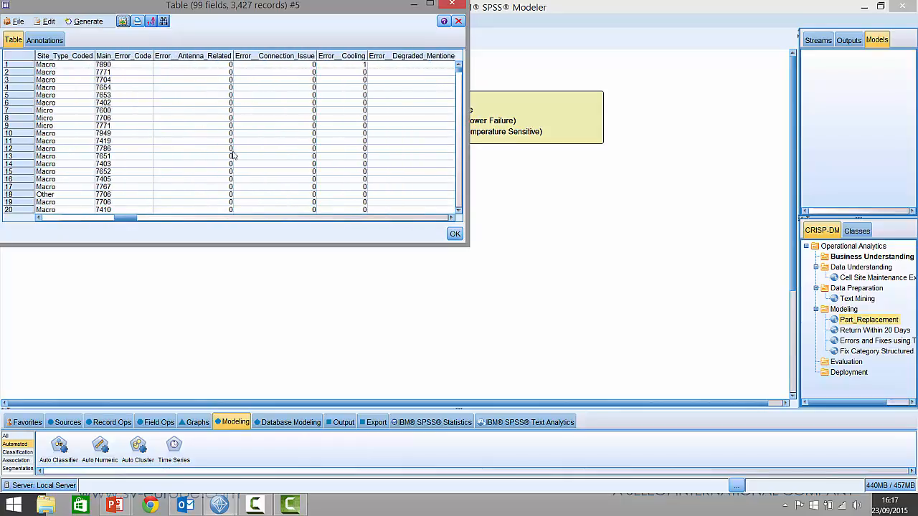
left_click_drag(124, 223, 138, 215)
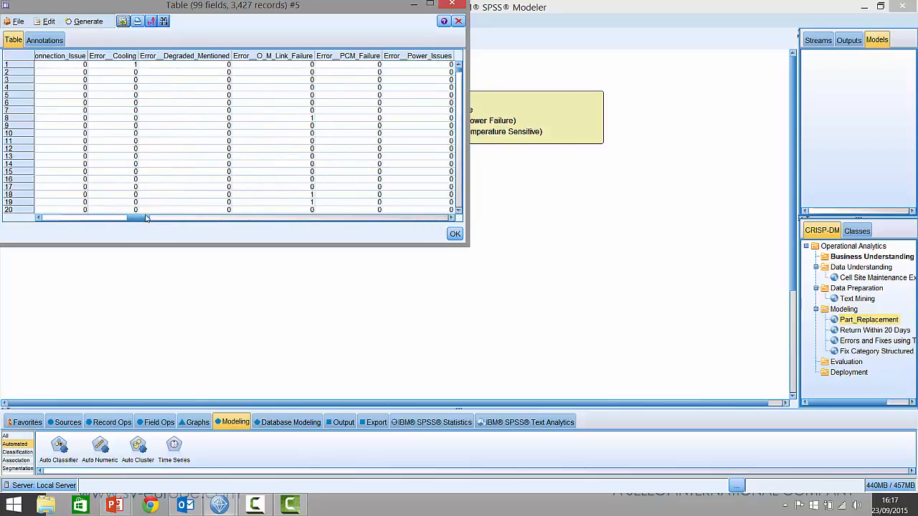
left_click_drag(141, 223, 432, 220)
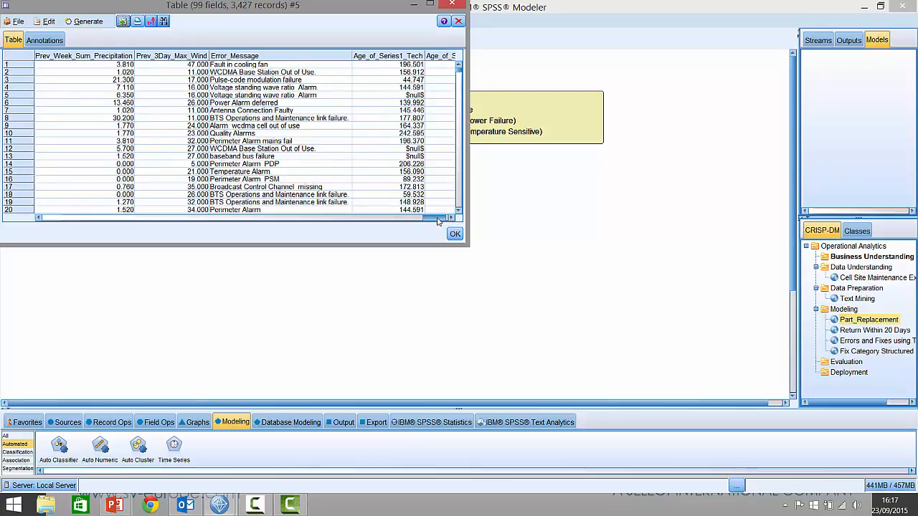
left_click_drag(438, 221, 188, 228)
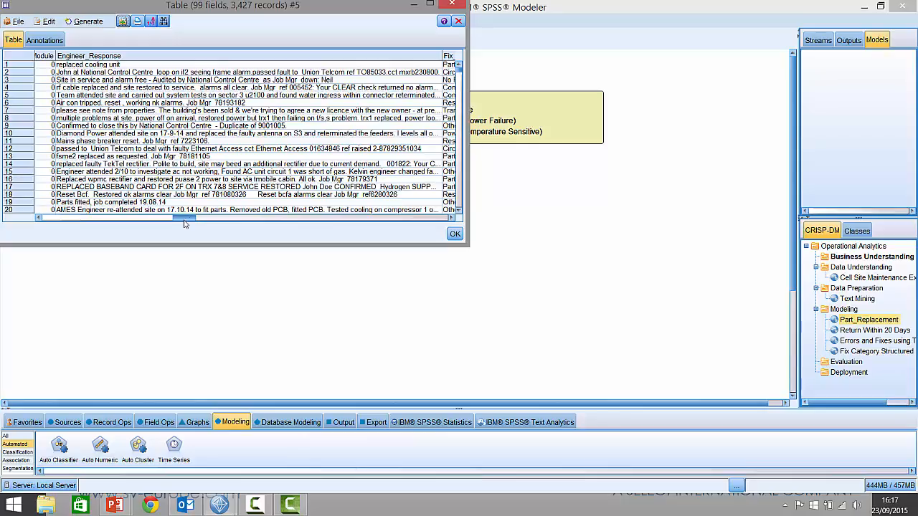
left_click_drag(183, 222, 256, 220)
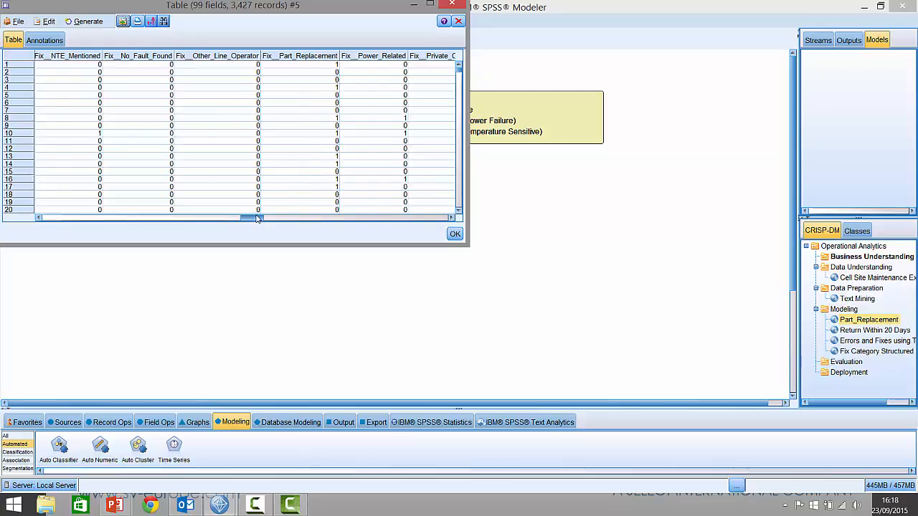
left_click_drag(257, 217, 202, 218)
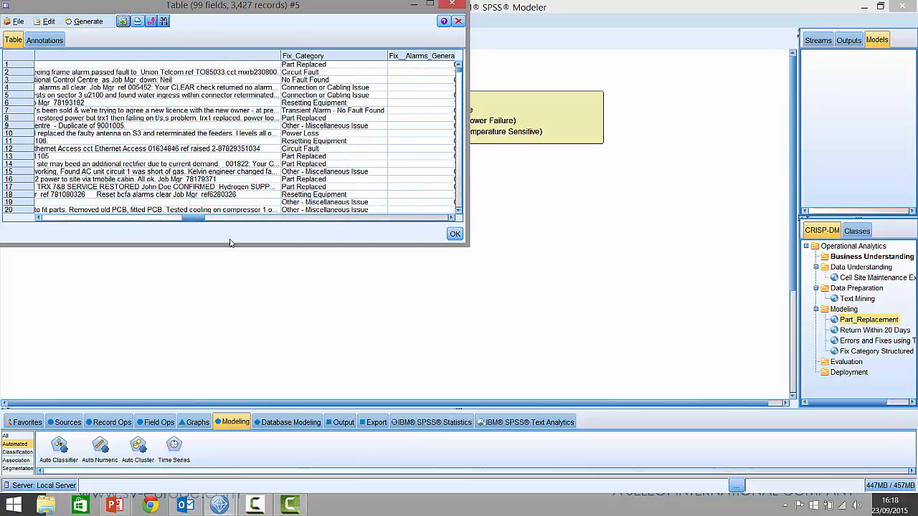
left_click(460, 22)
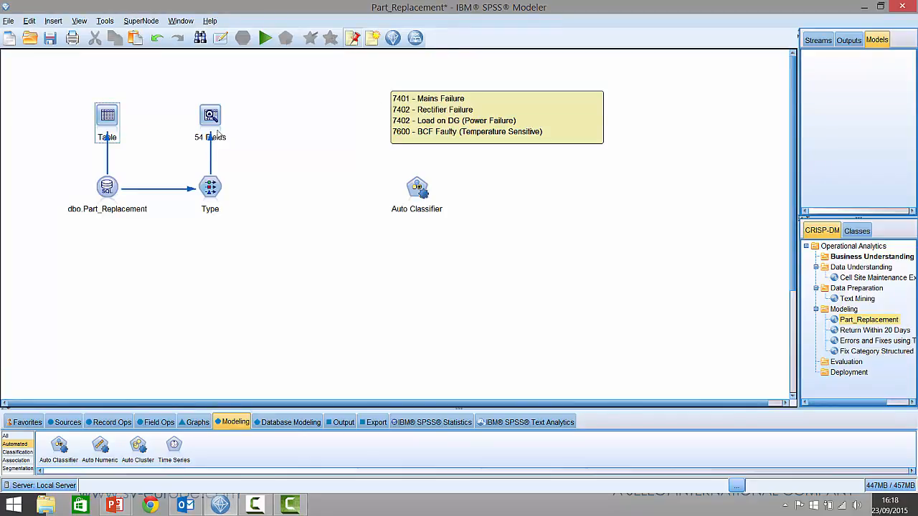
Step: Open the Type node's settings, sort the fields by Role and review which are inputs, target or none
right_click(210, 189)
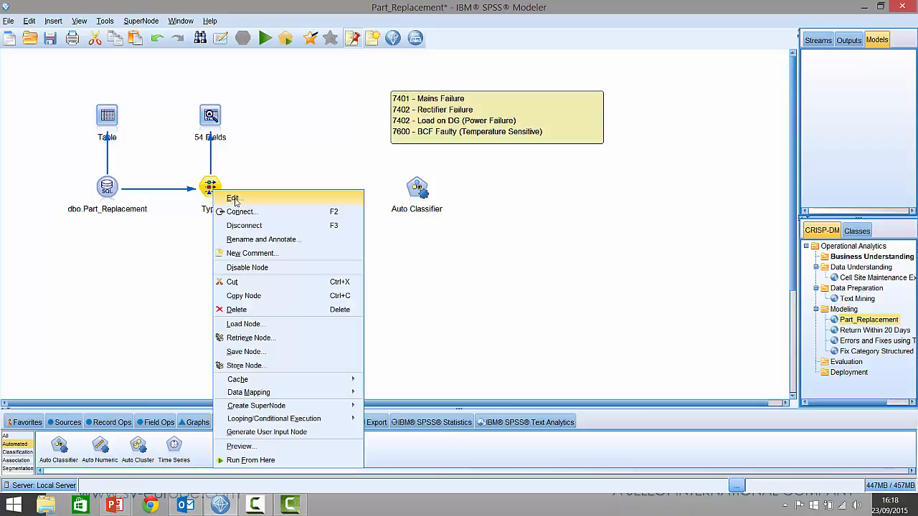
left_click(235, 200)
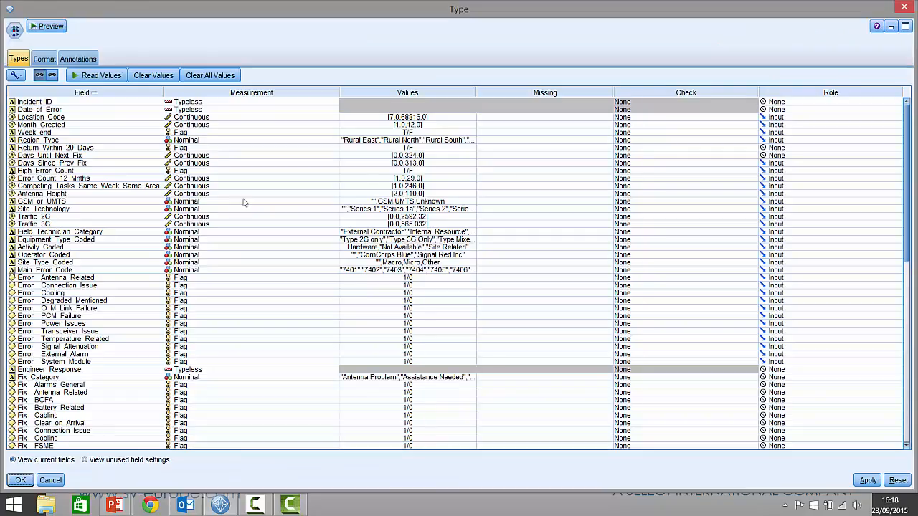
left_click(815, 94)
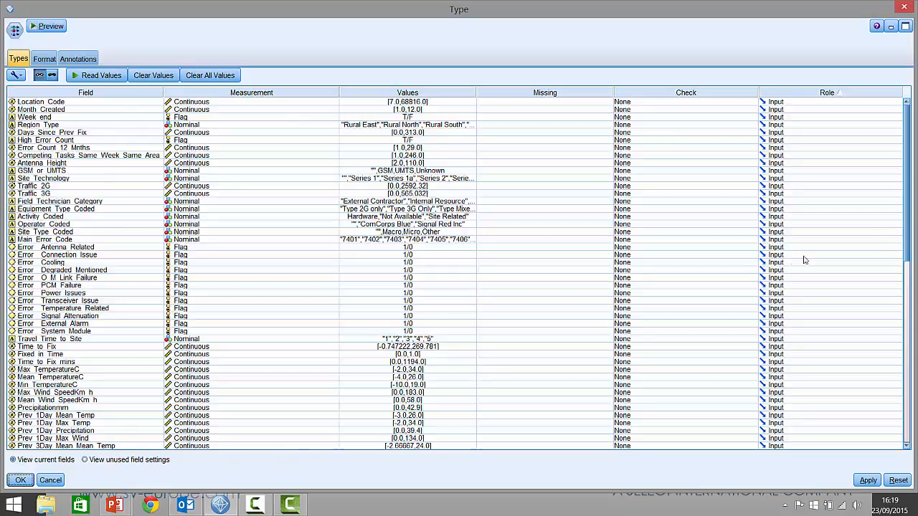
left_click_drag(910, 199, 908, 387)
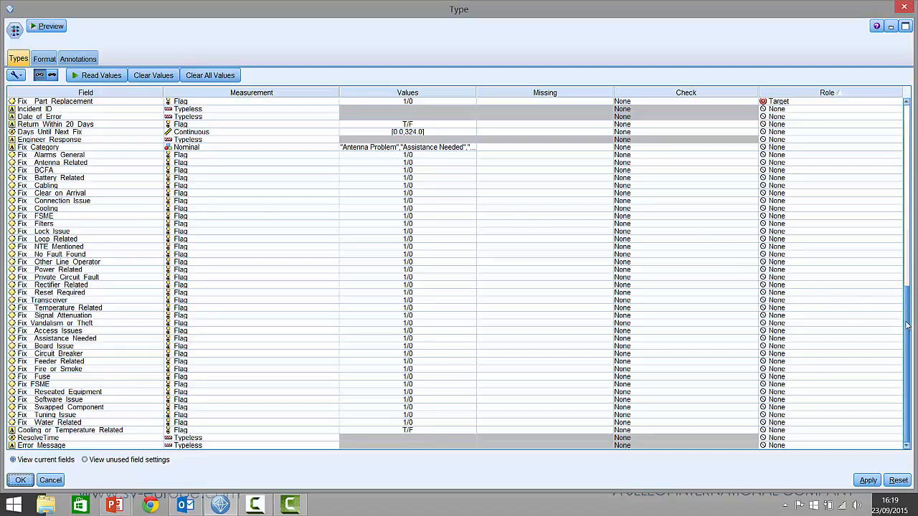
left_click_drag(906, 324, 910, 325)
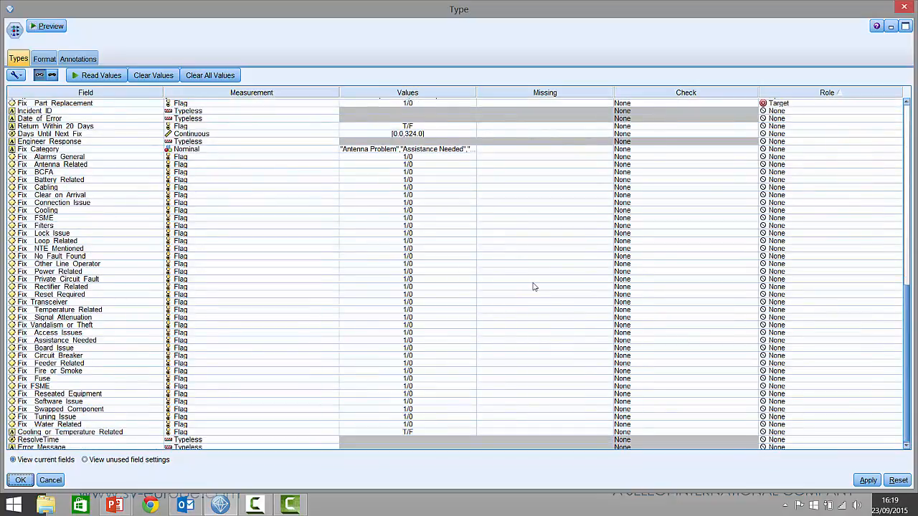
left_click_drag(907, 330, 907, 320)
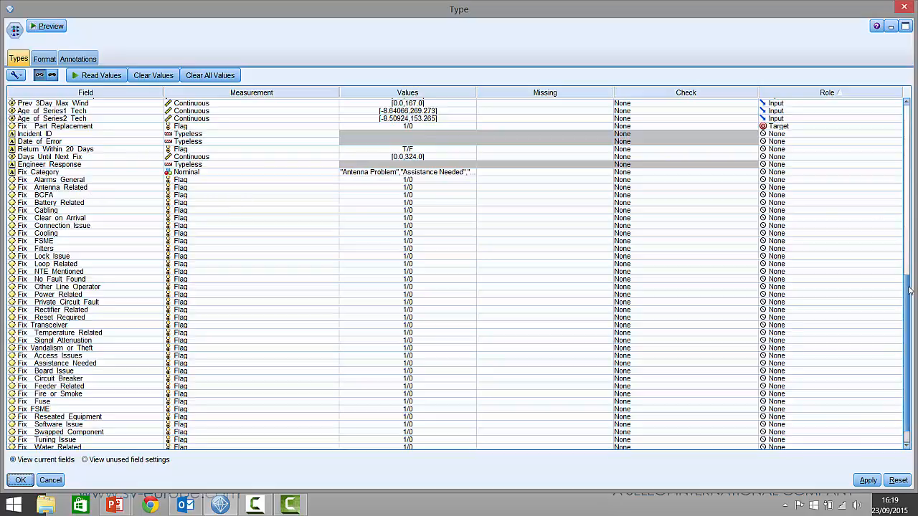
left_click_drag(907, 291, 907, 245)
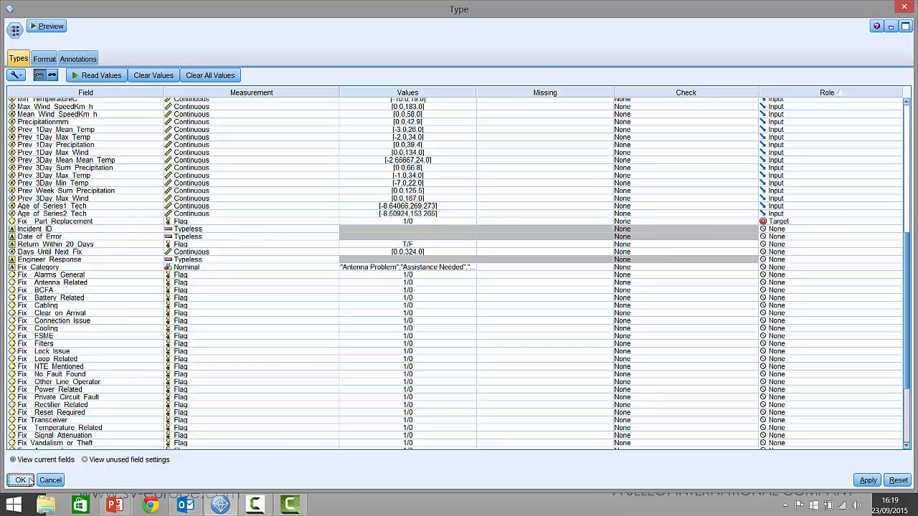
left_click(27, 479)
Step: Run the 54 Fields data audit in an enlarged window and view the distribution graph of Fix__Part_Replacement without saving it
right_click(211, 114)
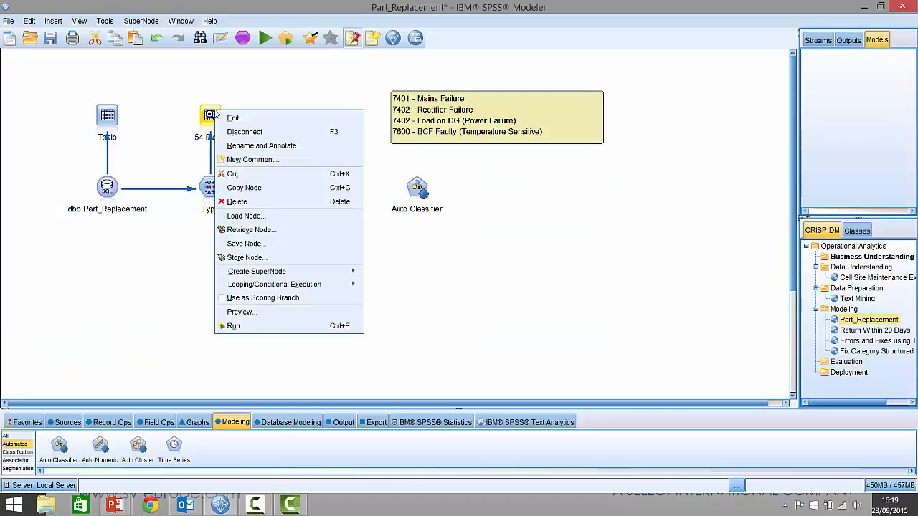
left_click(237, 326)
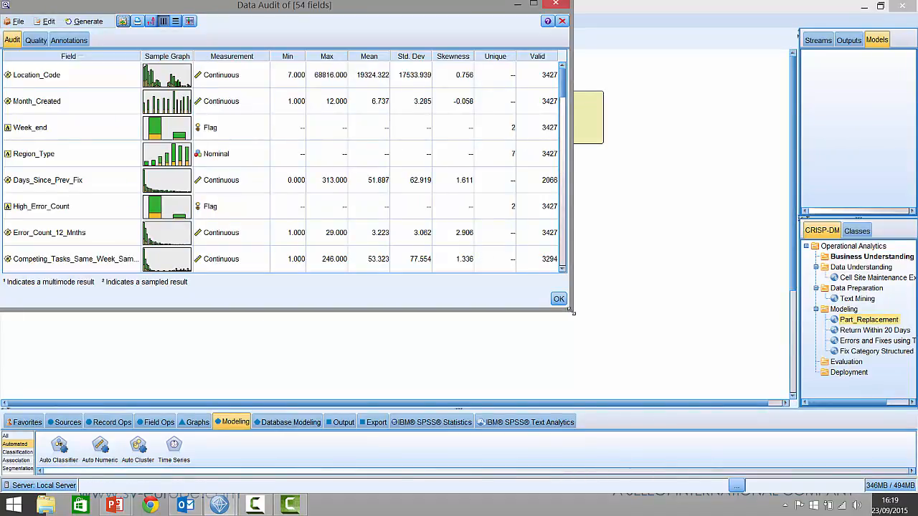
left_click_drag(571, 311, 808, 489)
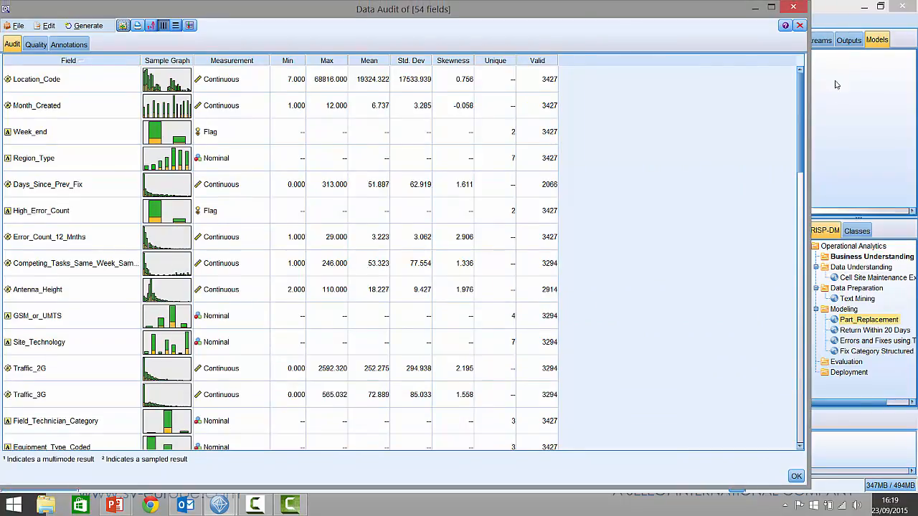
scroll(545, 270, "down", 7)
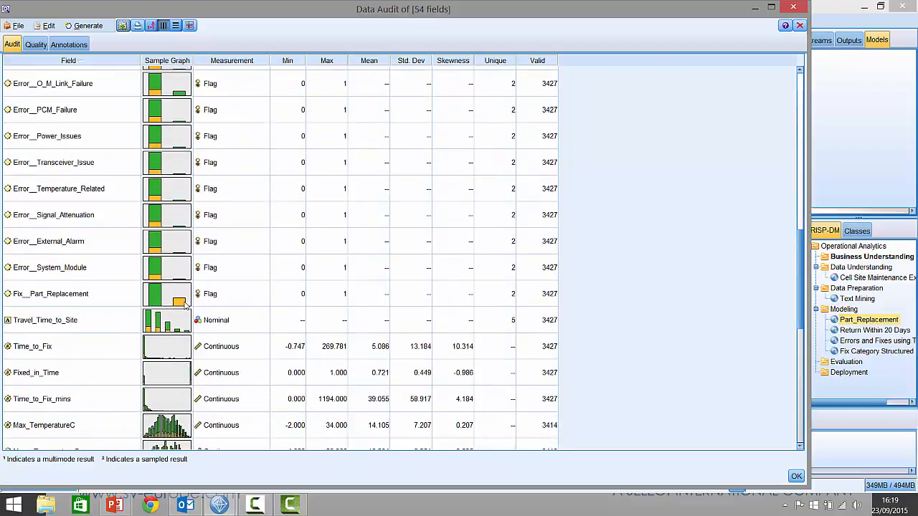
double_click(158, 306)
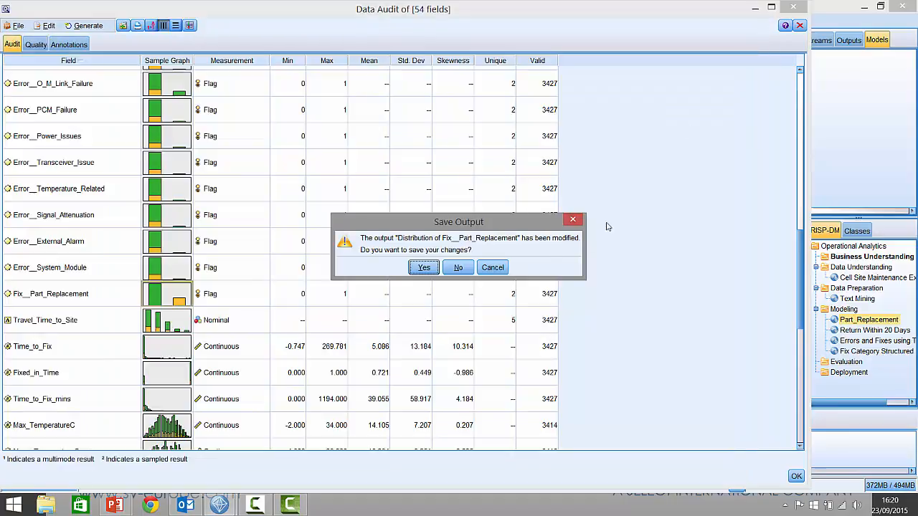
left_click(489, 269)
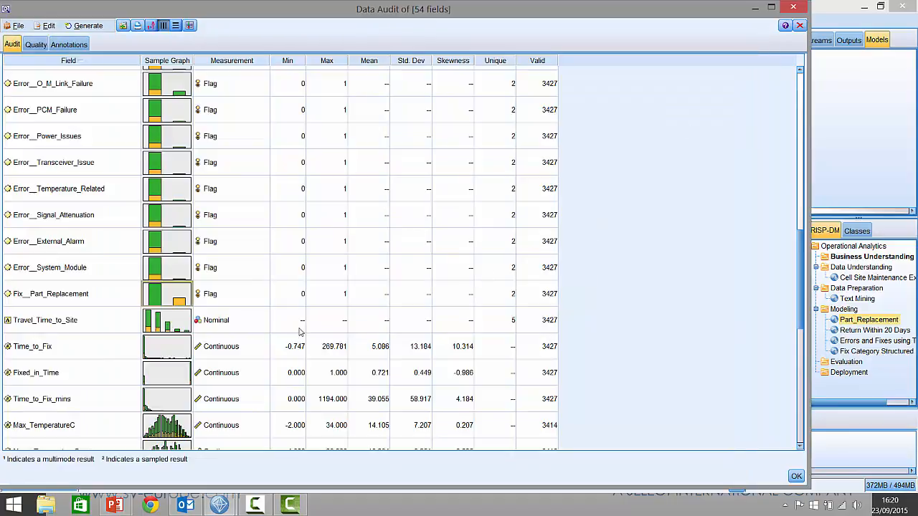
Step: Examine the audit's sample graphs for the time-to-fix, temperature, wind and precipitation fields, and discard the audit output
scroll(202, 348, "down", 2)
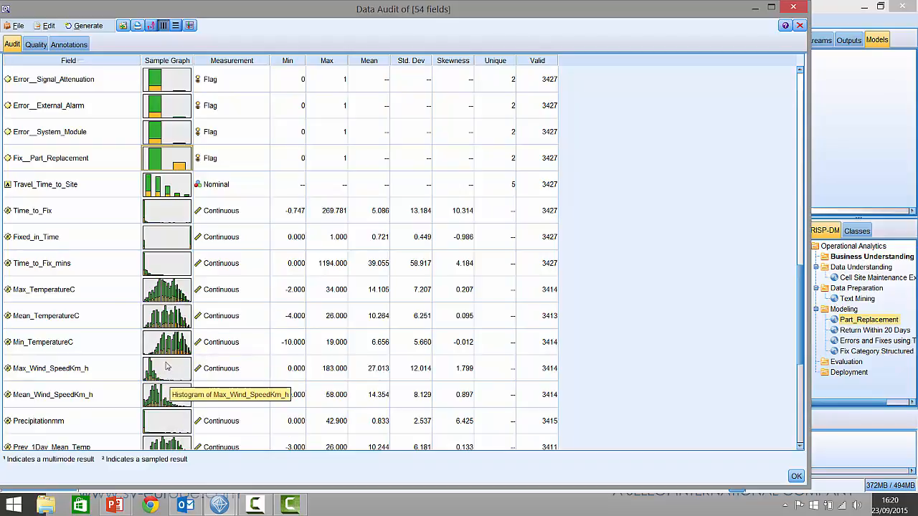
scroll(167, 362, "down", 2)
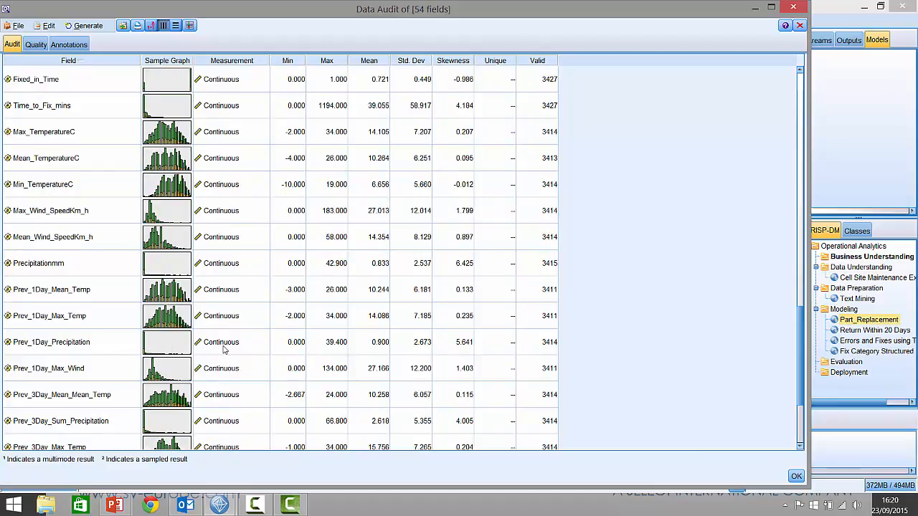
scroll(223, 347, "down", 1)
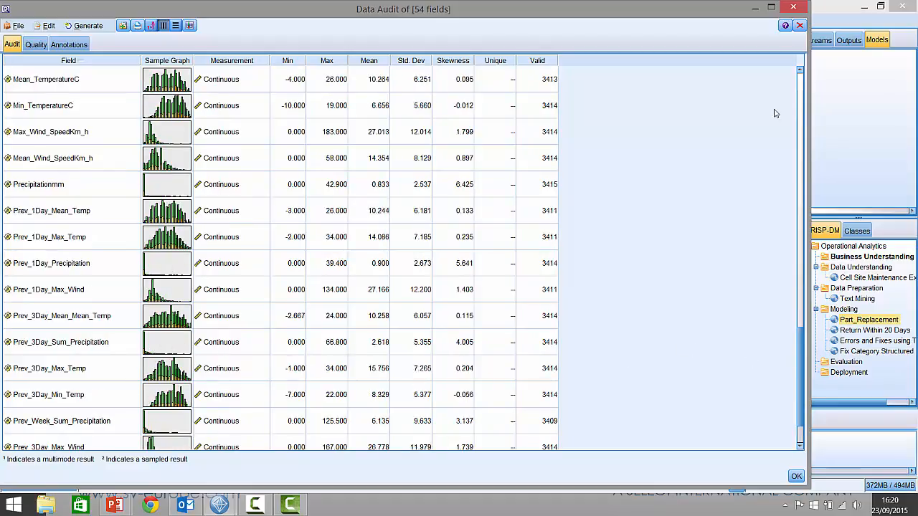
left_click(801, 26)
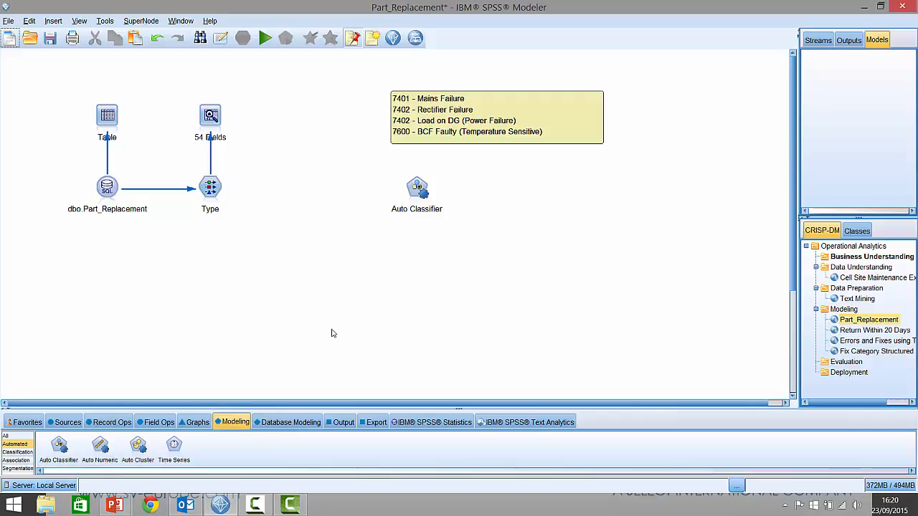
Step: Look through the complete, classification and automated sets of modeling nodes
left_click(5, 436)
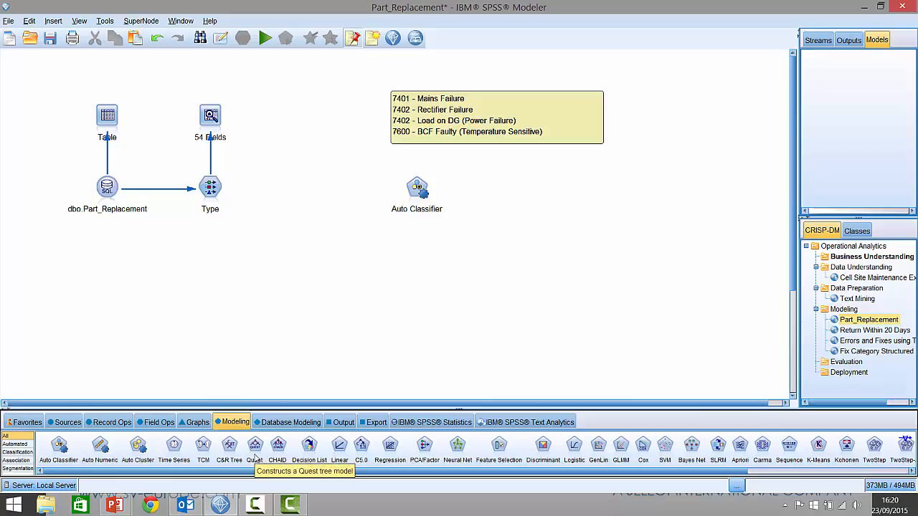
left_click(12, 452)
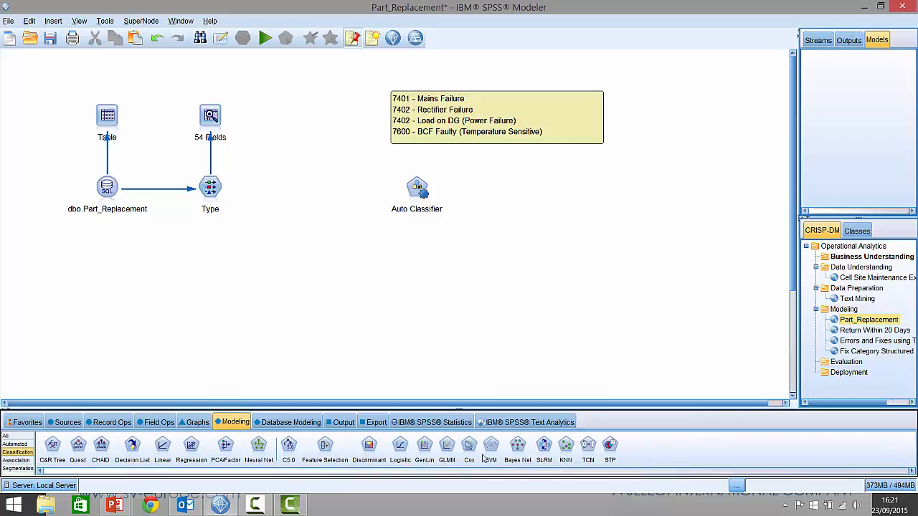
left_click(25, 445)
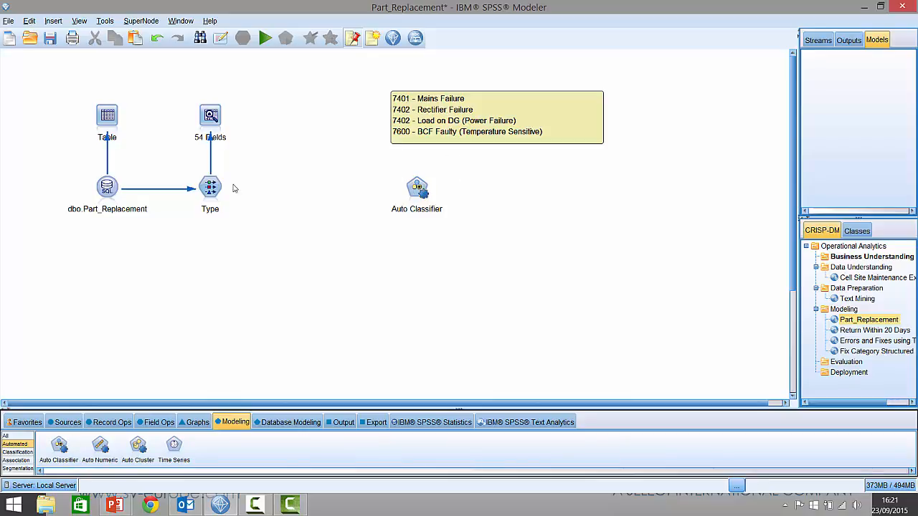
Step: Connect the Type node to the Auto Classifier node and compare the classification nodes with the automated ones
left_click_drag(220, 189, 344, 192)
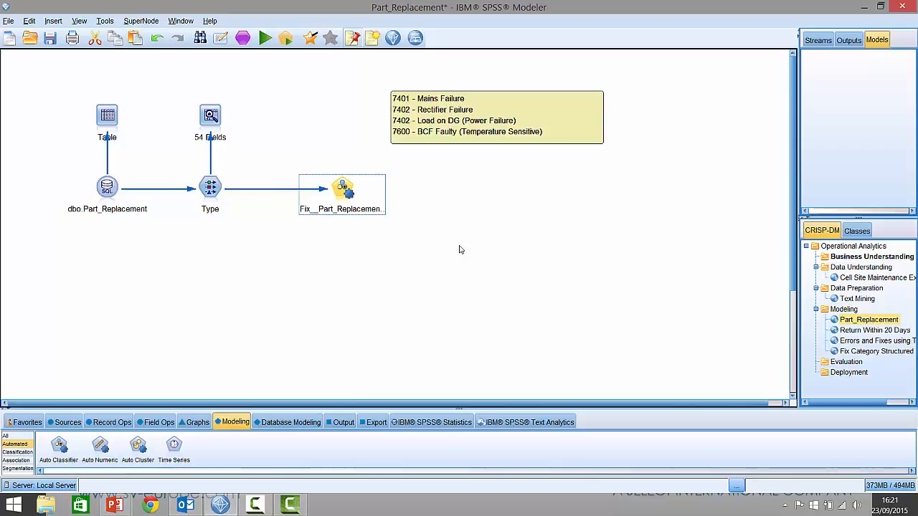
left_click(18, 452)
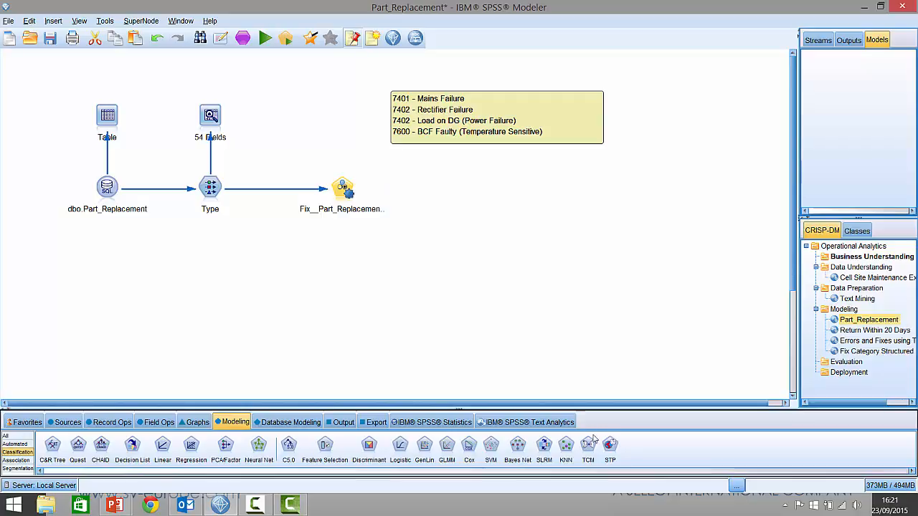
left_click(17, 444)
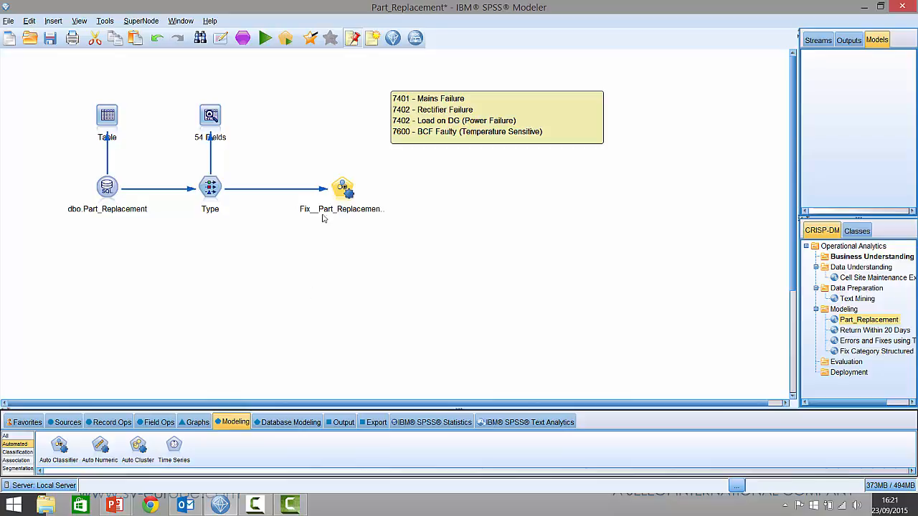
Step: Run the Auto Classifier node for Fix__Part_Replacement and place the generated model nugget just below the Type node
right_click(343, 189)
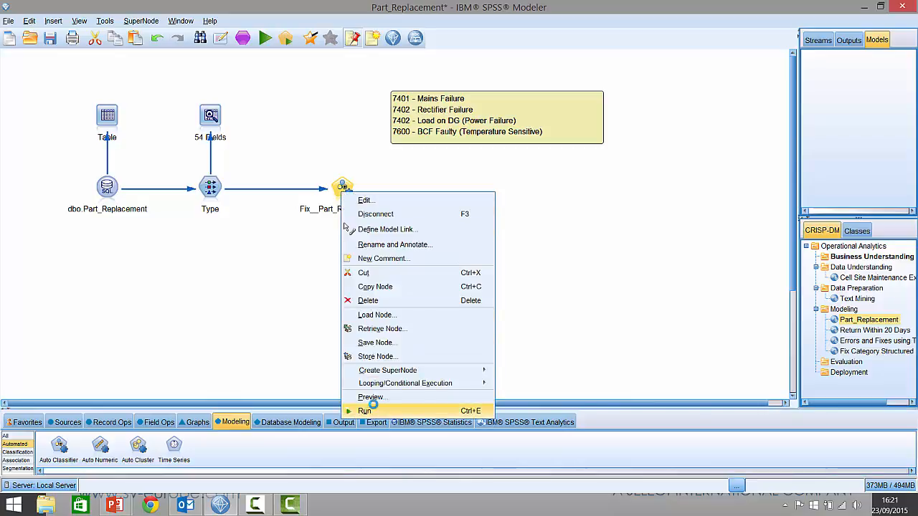
left_click(367, 411)
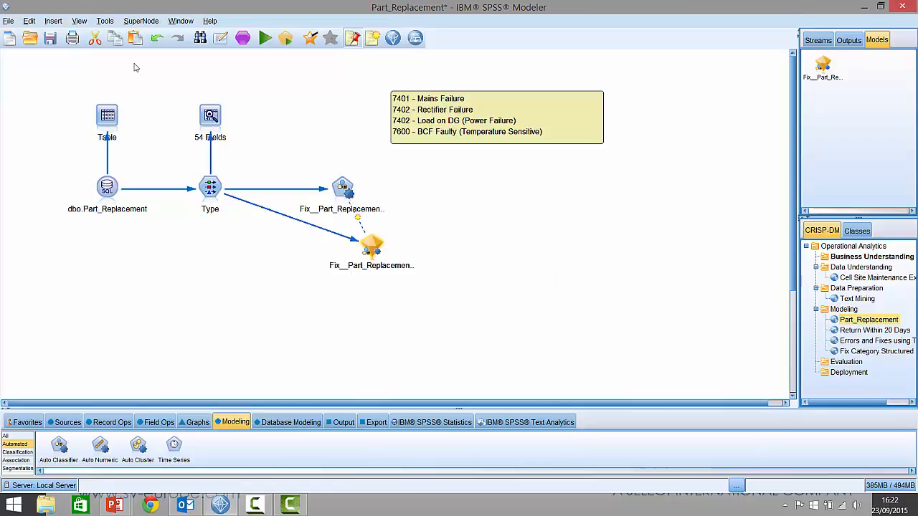
left_click_drag(391, 252, 274, 266)
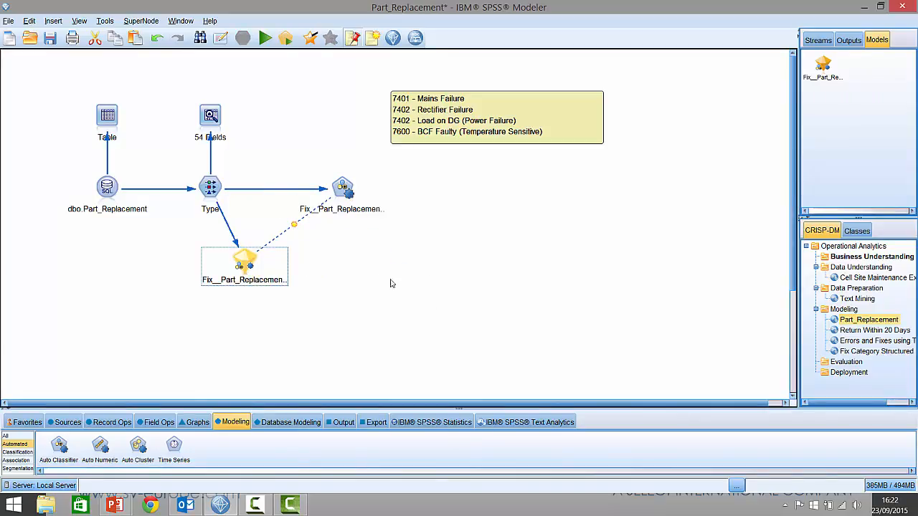
Step: Open the Fix__Part_Replacement model nugget's results and enlarge the window to compare all measures of the three candidate models
left_click_drag(245, 262, 277, 263)
right_click(277, 263)
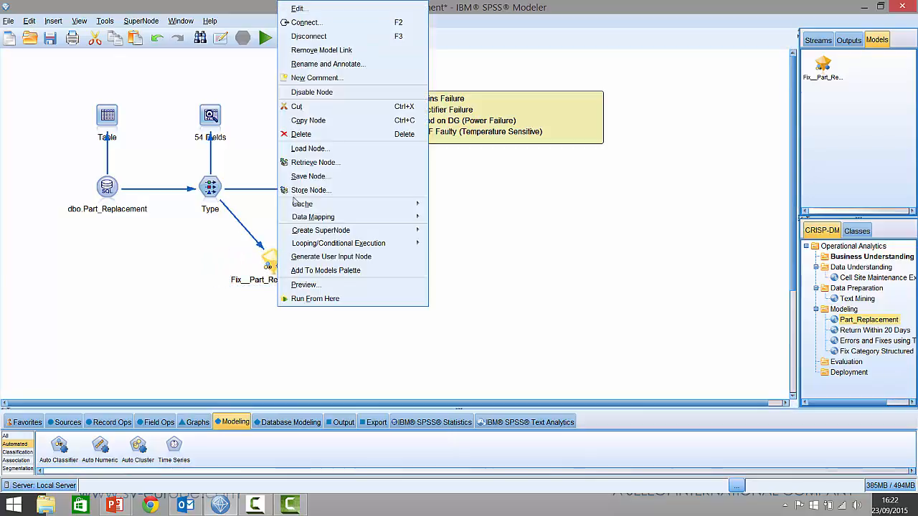
left_click(334, 9)
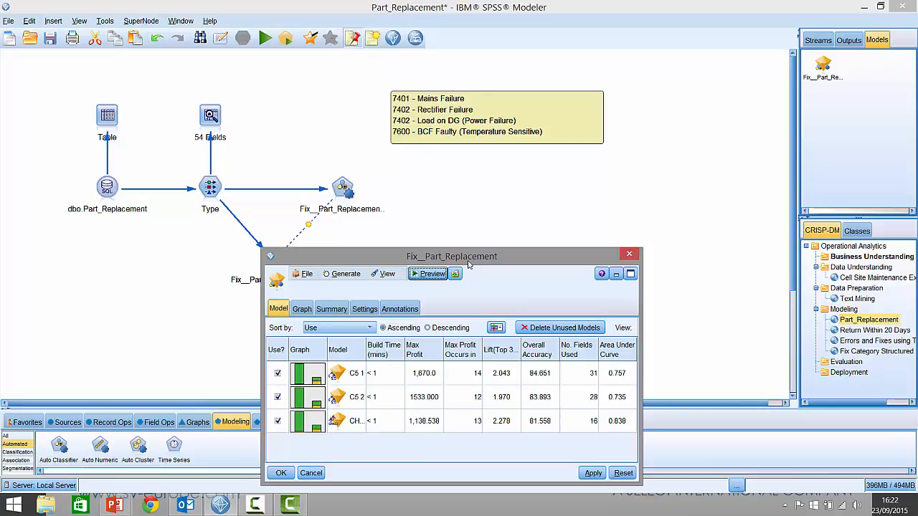
left_click_drag(464, 256, 365, 158)
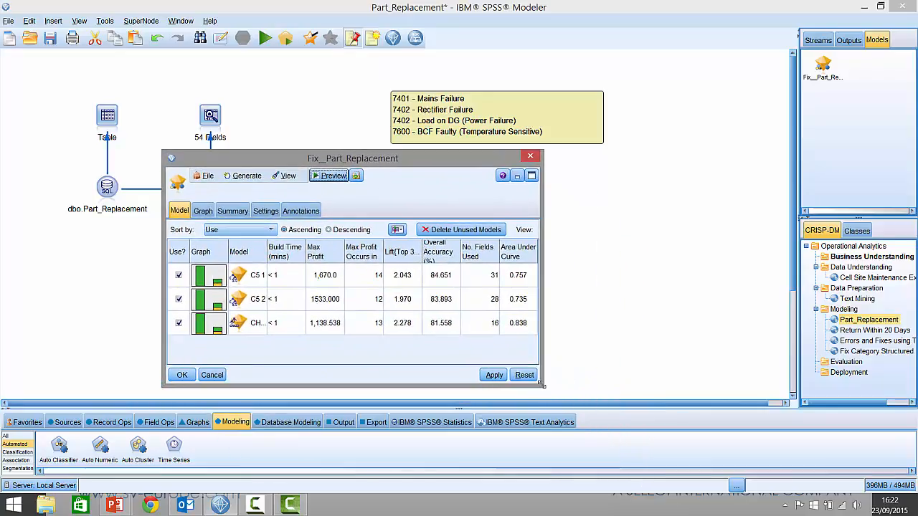
left_click_drag(541, 384, 681, 493)
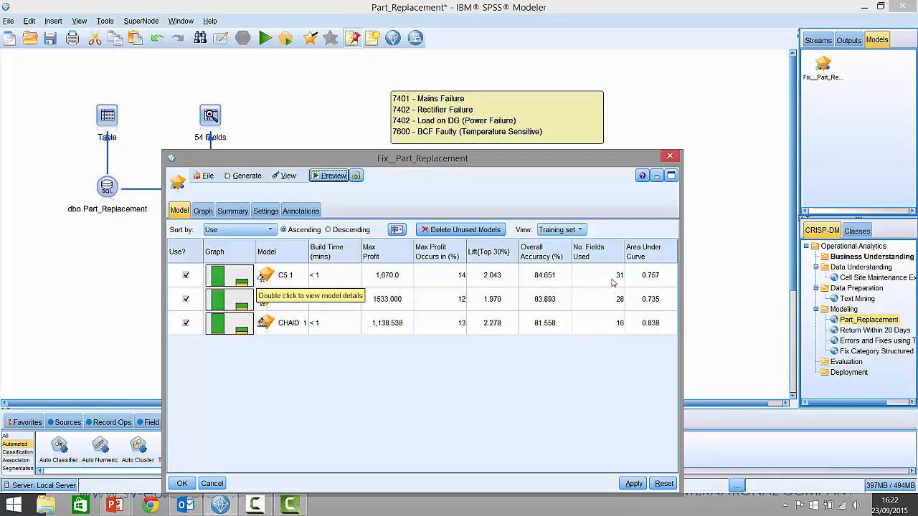
Step: Generate the full graph for the C5 1 model, examine the predicted shares in both Fix__Part_Replacement bars, and close the graph output
double_click(234, 280)
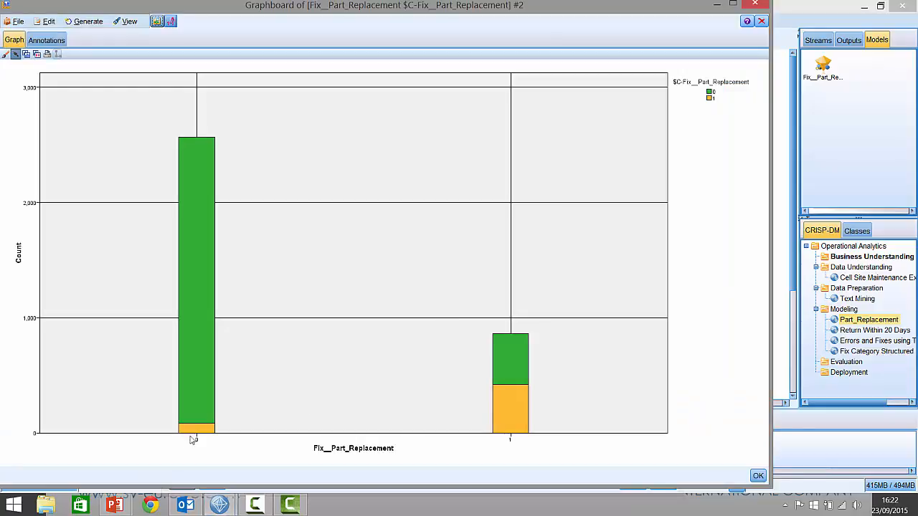
mouse_move(502, 408)
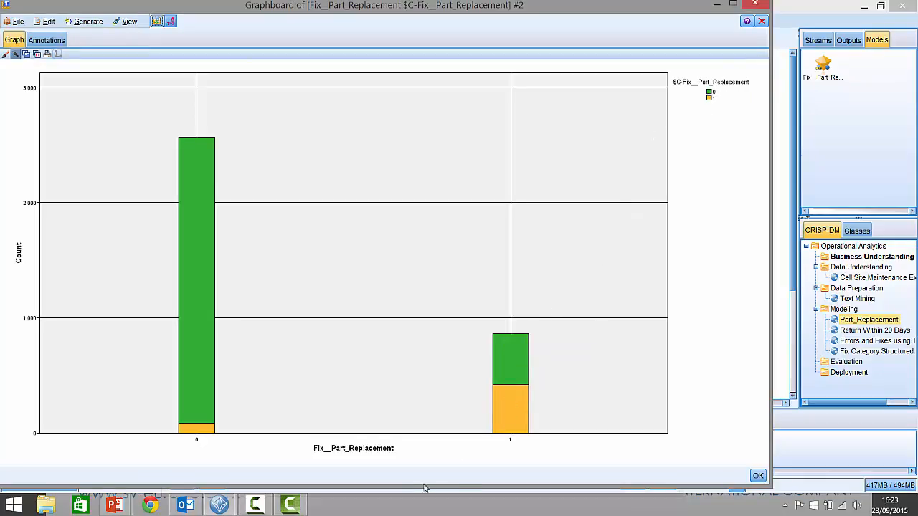
mouse_move(515, 366)
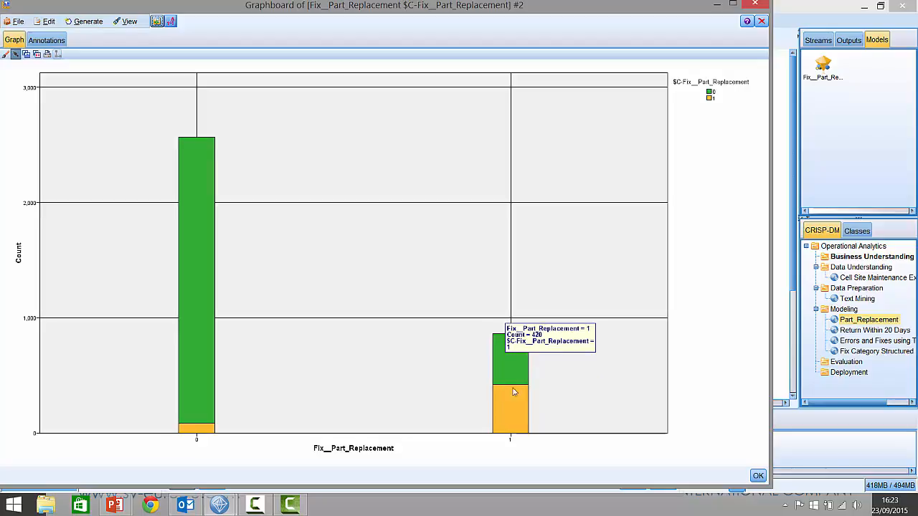
mouse_move(195, 429)
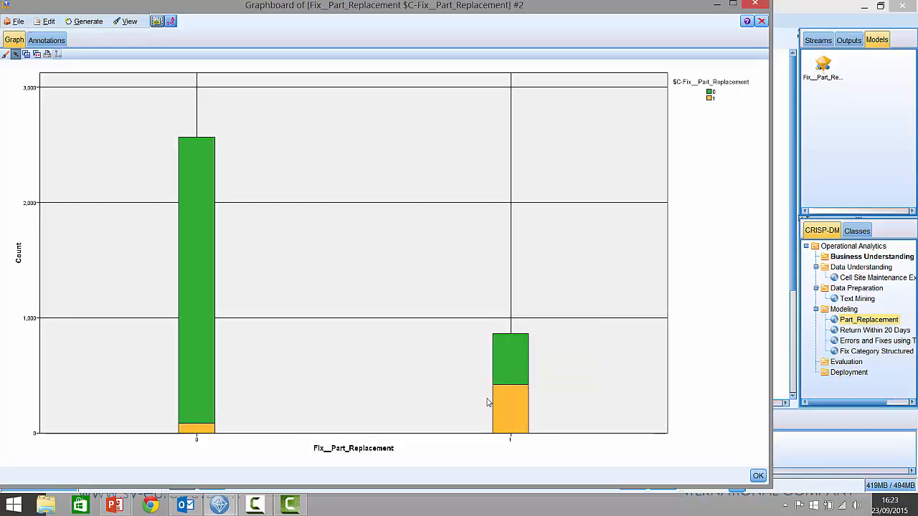
mouse_move(498, 384)
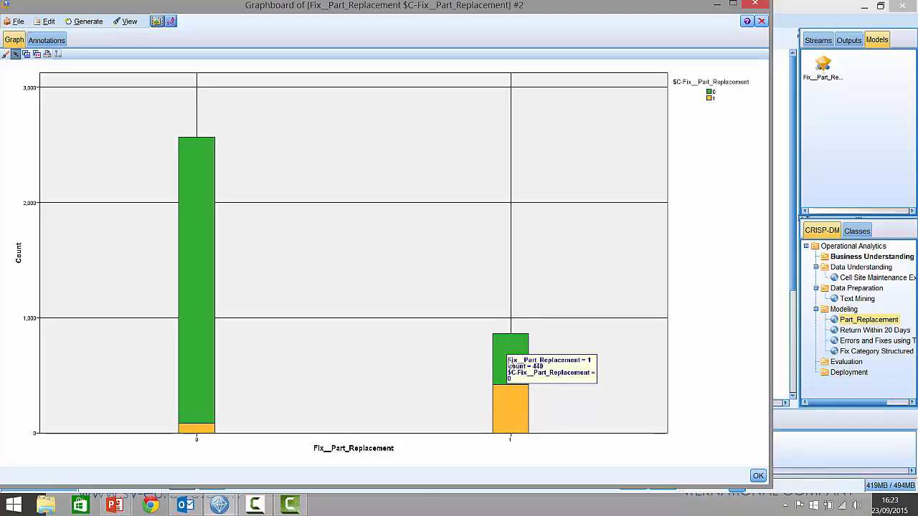
left_click(762, 22)
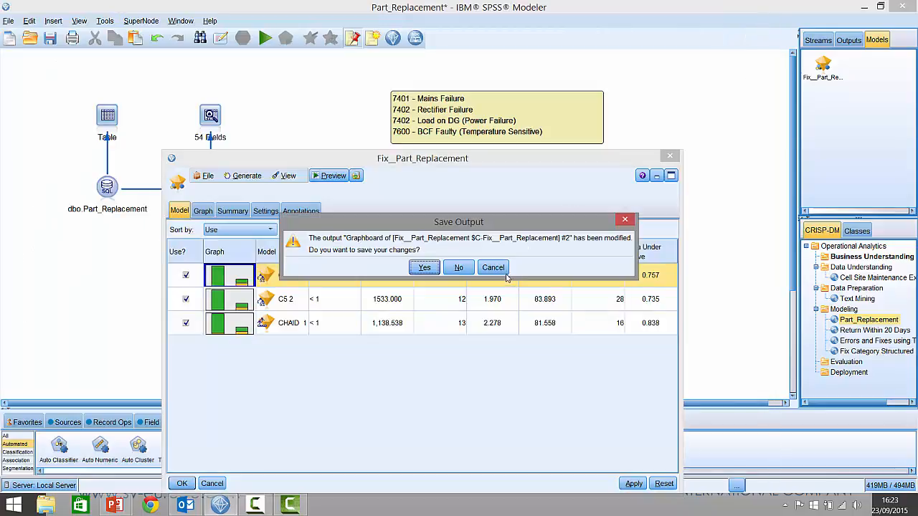
left_click(413, 268)
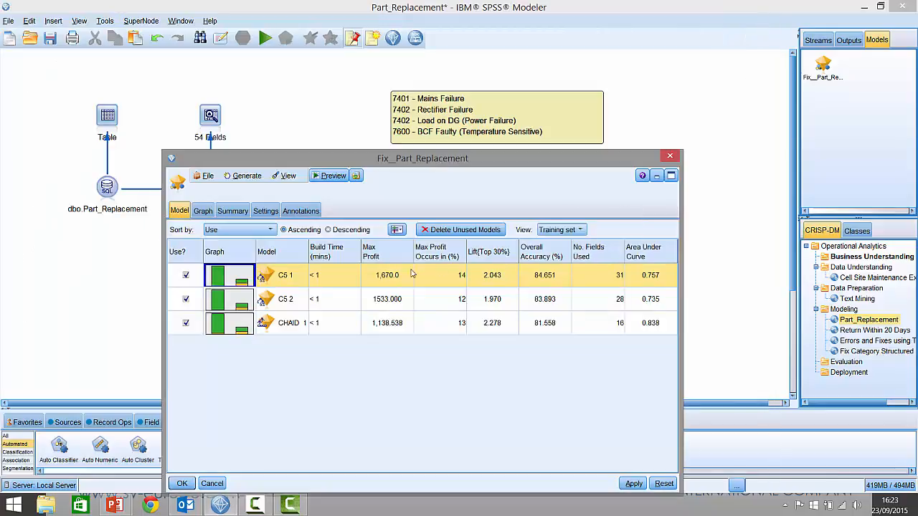
Step: Open the C5 1 model, expand its rules for Error__Transceiver_Issue = 1 and Min_TemperatureC > 5, and show the instance and confidence figures
double_click(271, 279)
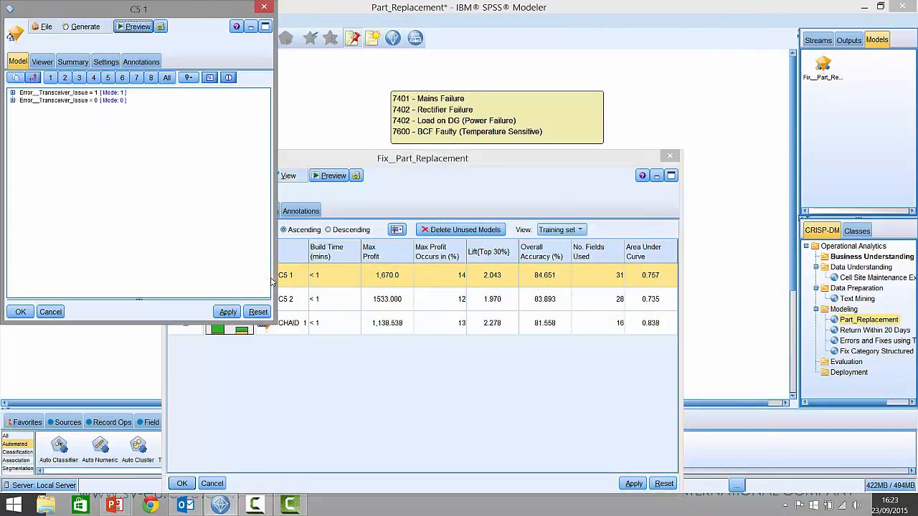
left_click_drag(29, 10, 161, 51)
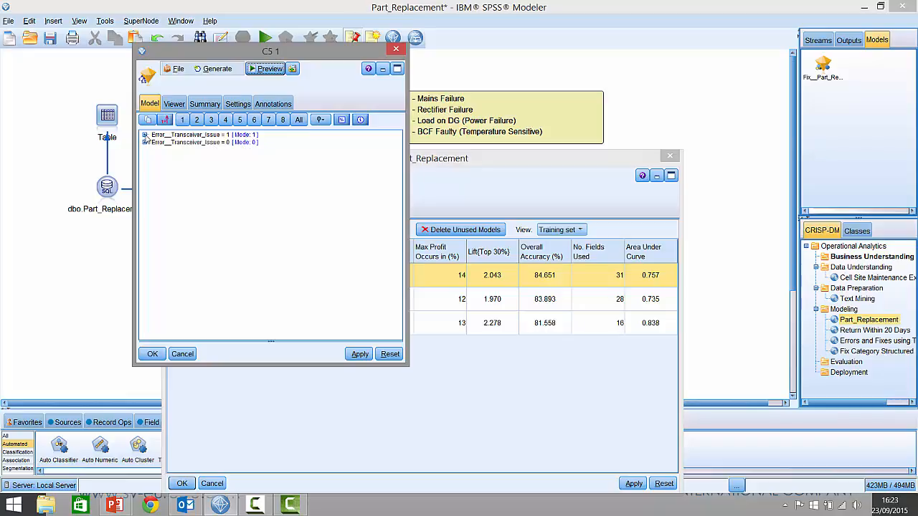
left_click(144, 134)
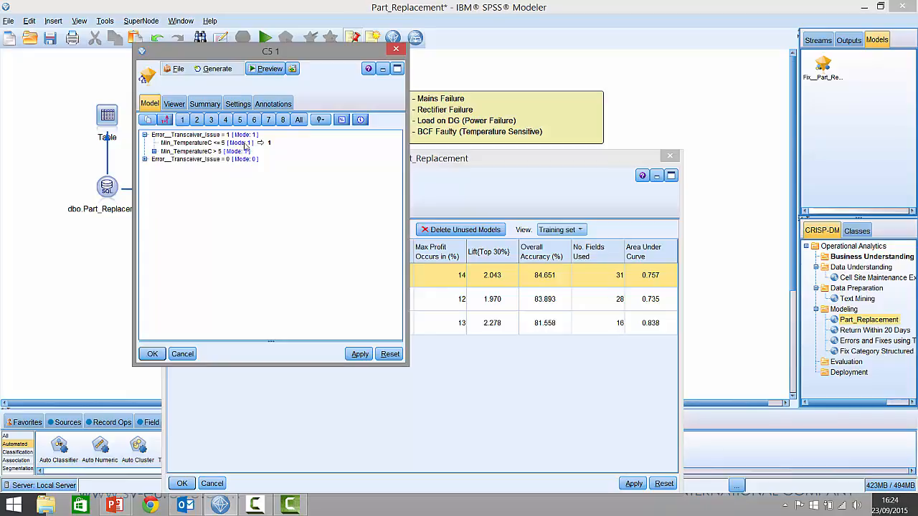
left_click(153, 152)
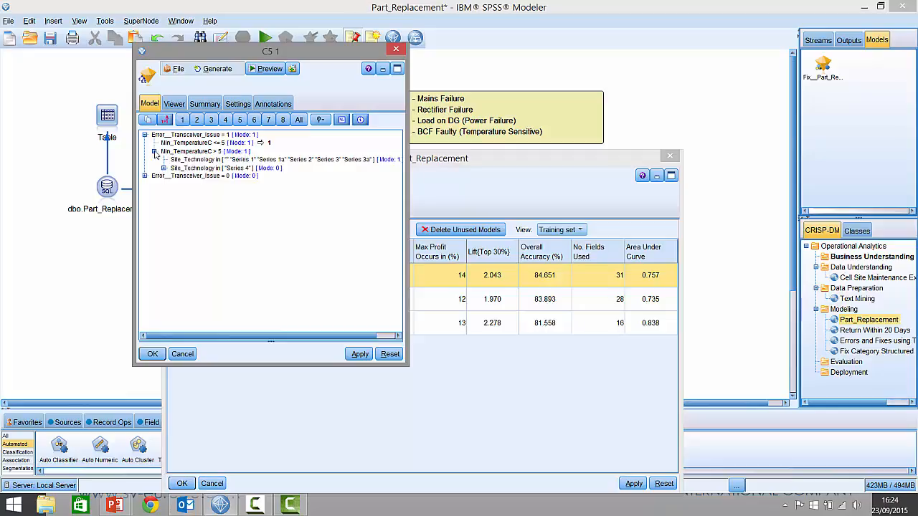
left_click_drag(253, 335, 256, 337)
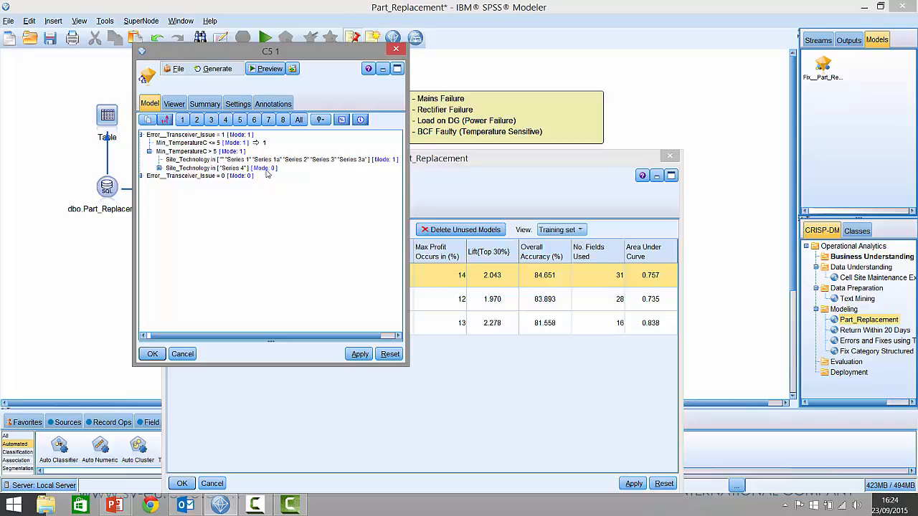
left_click(342, 120)
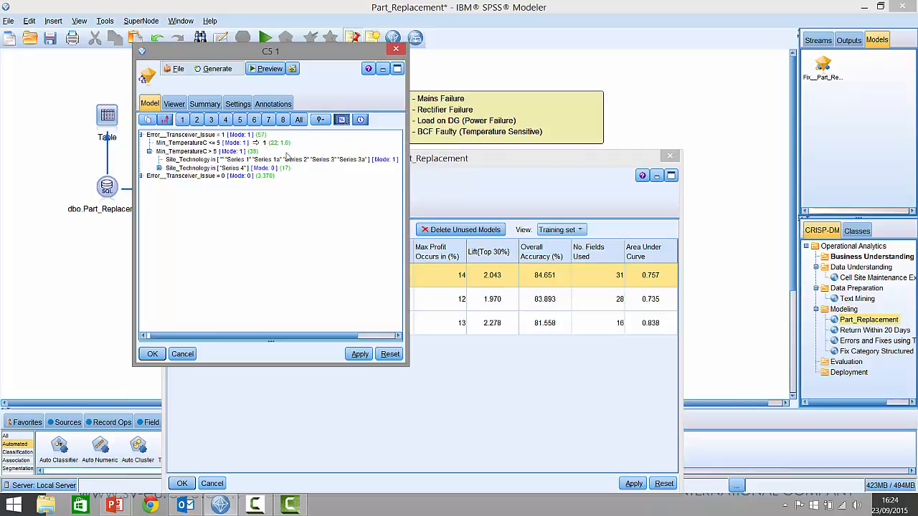
Step: Show the C5 1 model as a tree diagram in an enlarged window and examine the root node and the Error__Transceiver_Issue = 1 branch
left_click(174, 104)
left_click_drag(405, 365, 914, 489)
left_click_drag(269, 435, 423, 435)
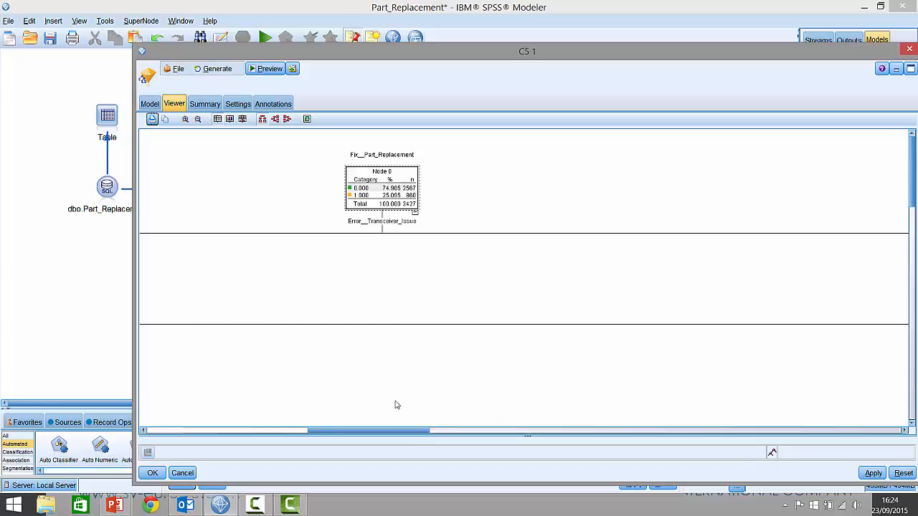
left_click_drag(392, 432, 228, 433)
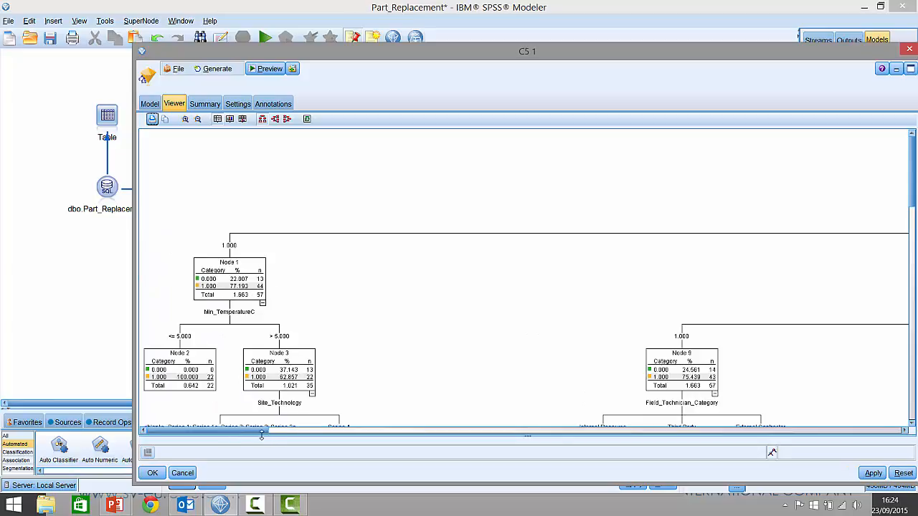
left_click_drag(265, 430, 233, 426)
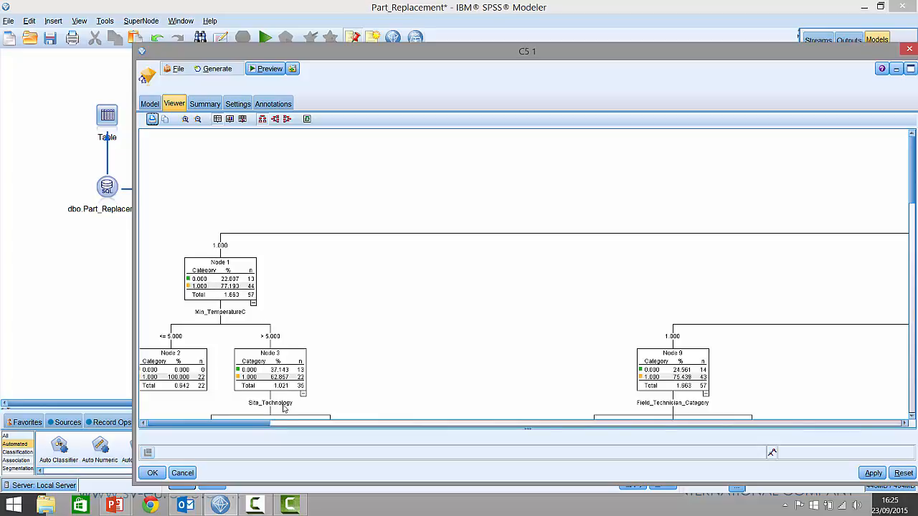
Step: Compare the Error__Transceiver_Issue = 0 branch with the root node and follow the Min_TemperatureC, Site_Technology and Activity_Coded splits down the tree
left_click_drag(259, 424, 626, 423)
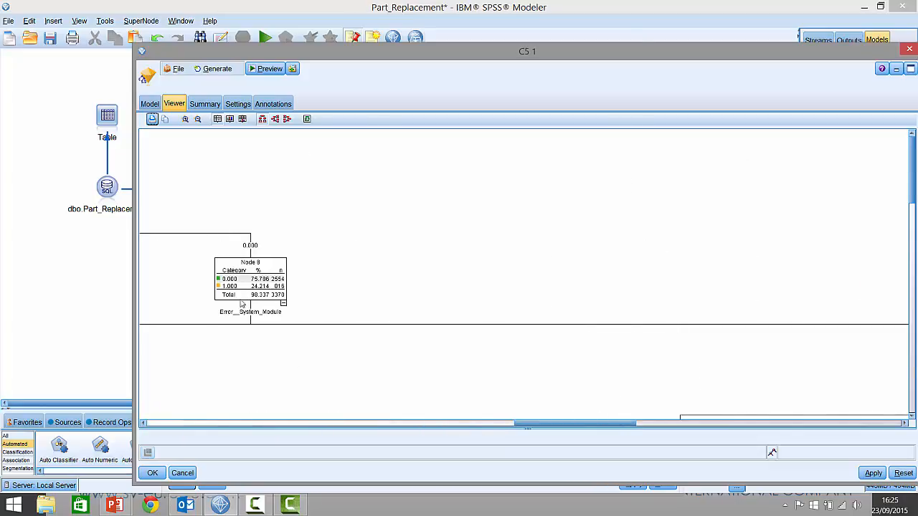
left_click_drag(537, 423, 344, 428)
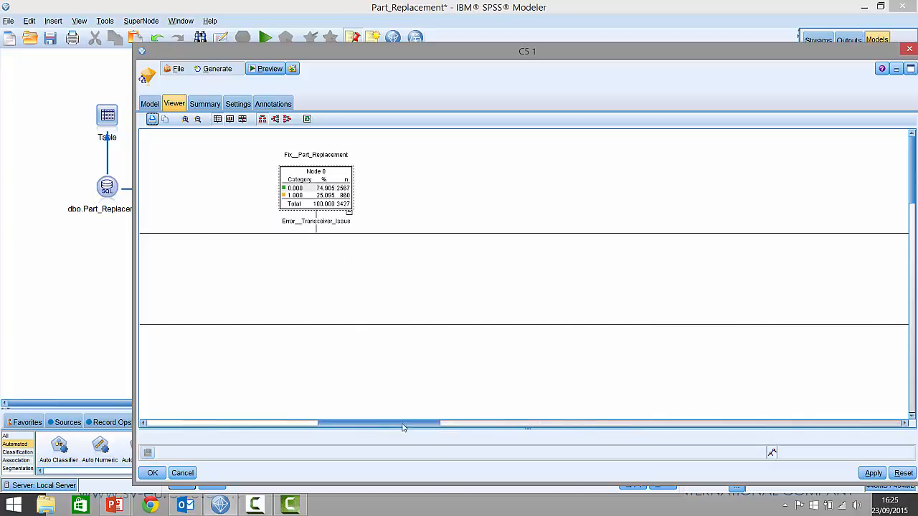
left_click_drag(402, 427, 230, 421)
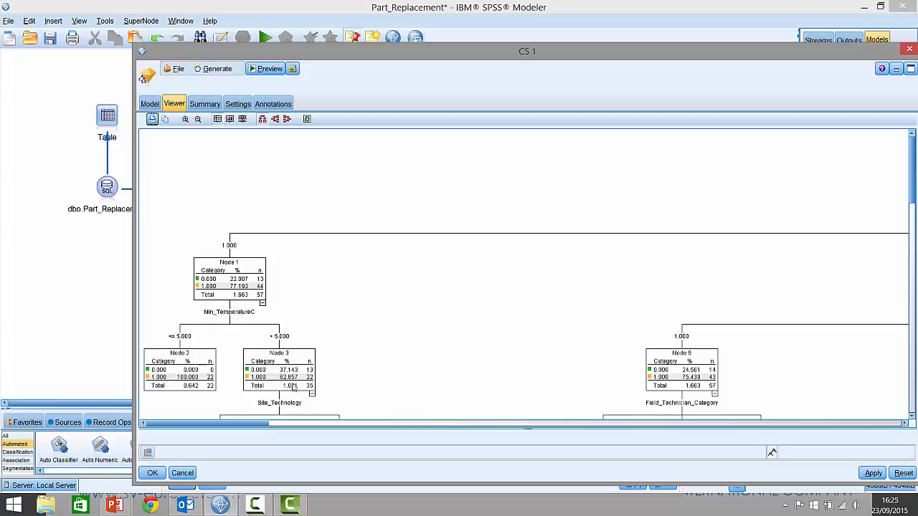
scroll(453, 336, "down", 5)
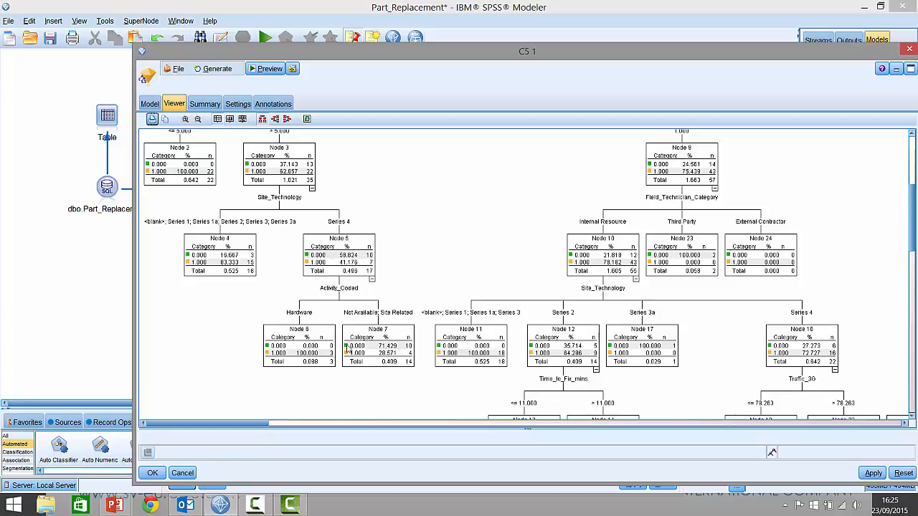
left_click_drag(245, 428, 544, 423)
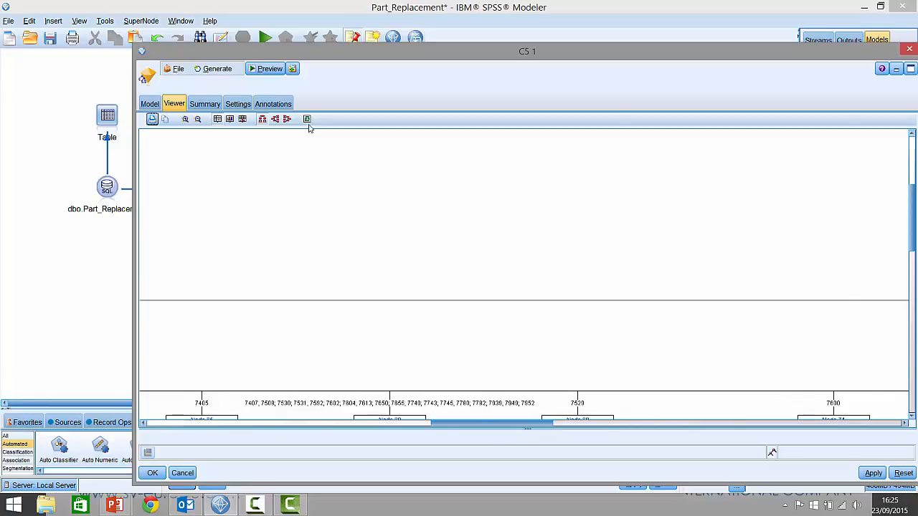
Step: Examine the overall structure of the C5 1 tree in an enlarged tree map, and close the map and the C5 1 model
left_click(307, 119)
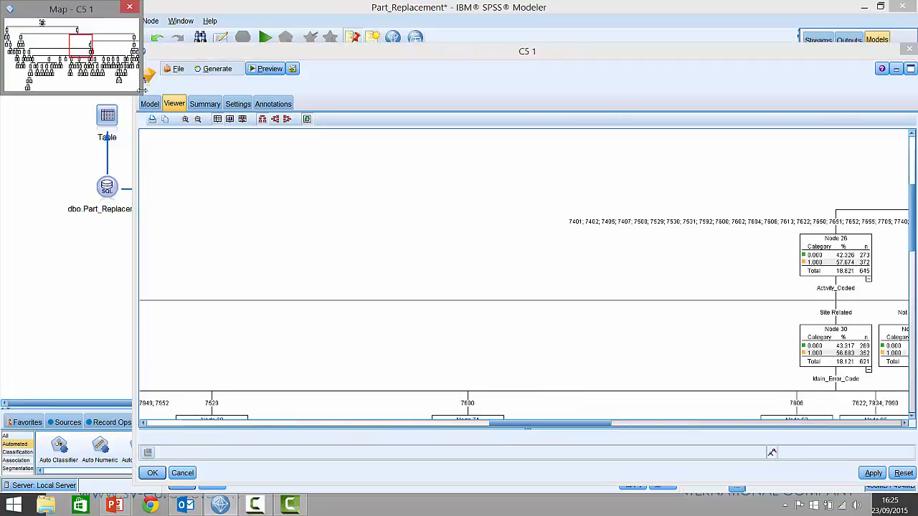
left_click_drag(141, 96, 374, 284)
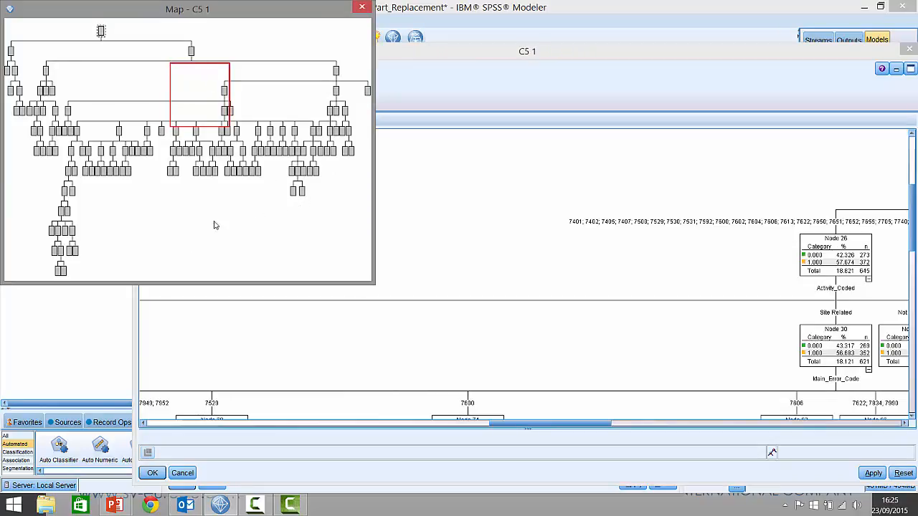
left_click(362, 9)
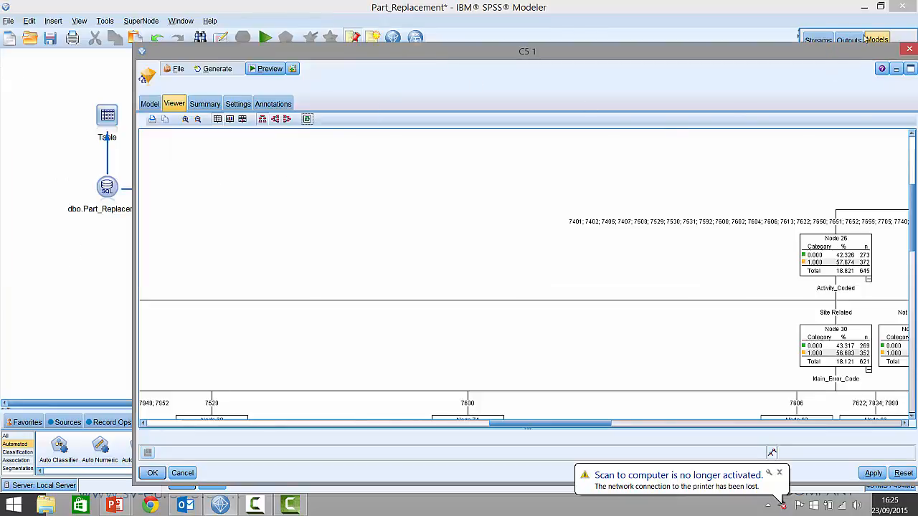
left_click_drag(859, 58, 759, 58)
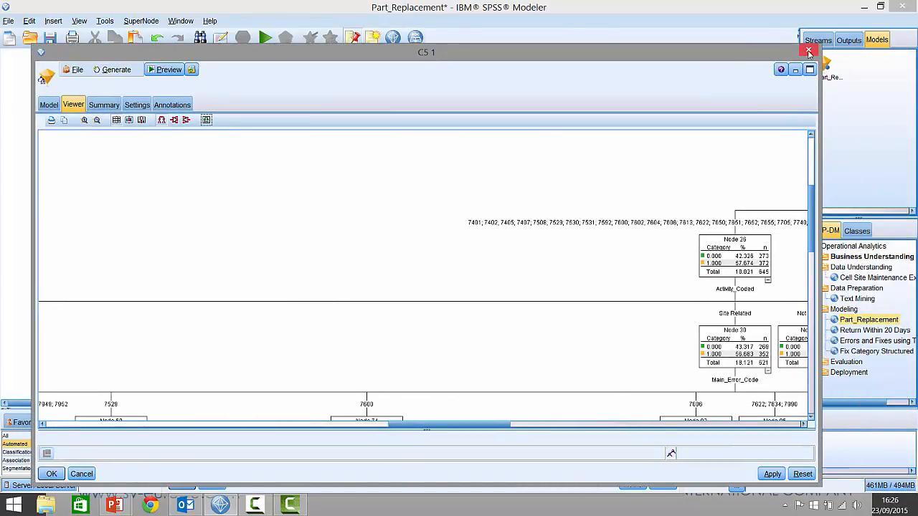
left_click(808, 52)
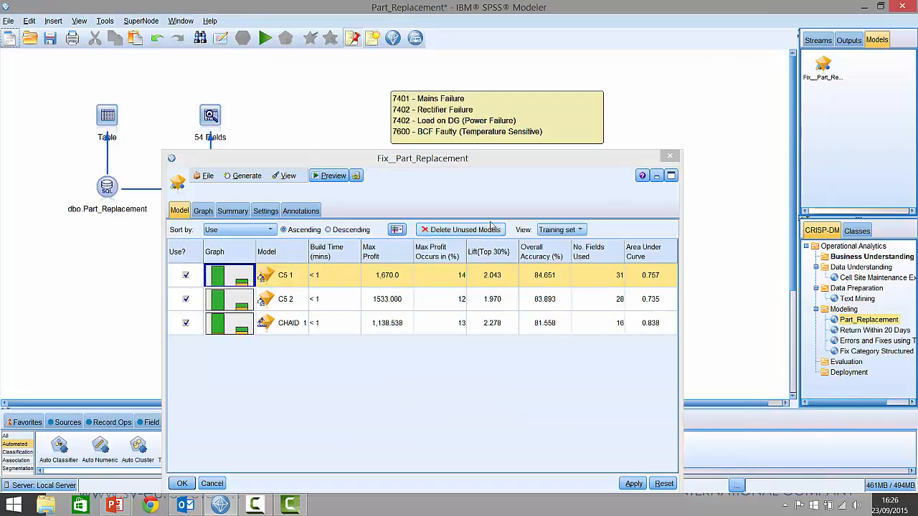
Step: Open the CHAID 1 model's tree diagram, examine its Main_Error_Code branches from end to end, and close the model
double_click(264, 323)
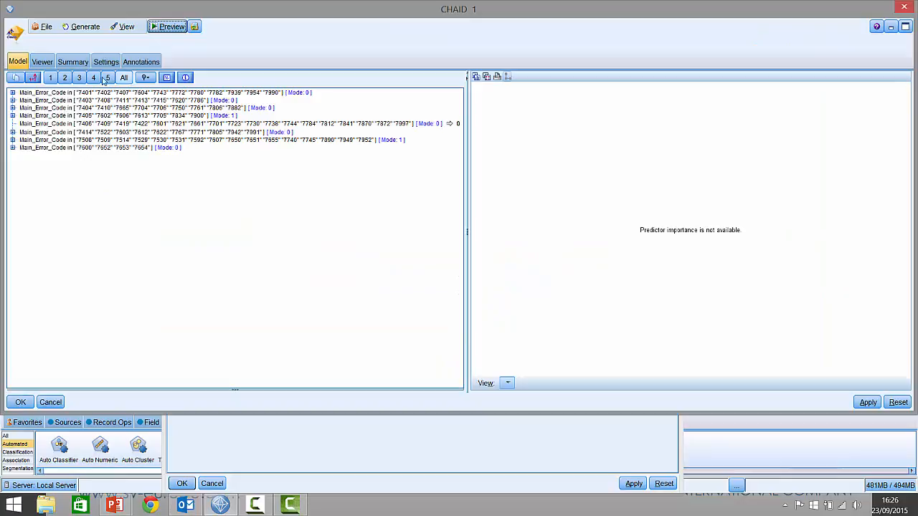
left_click(49, 62)
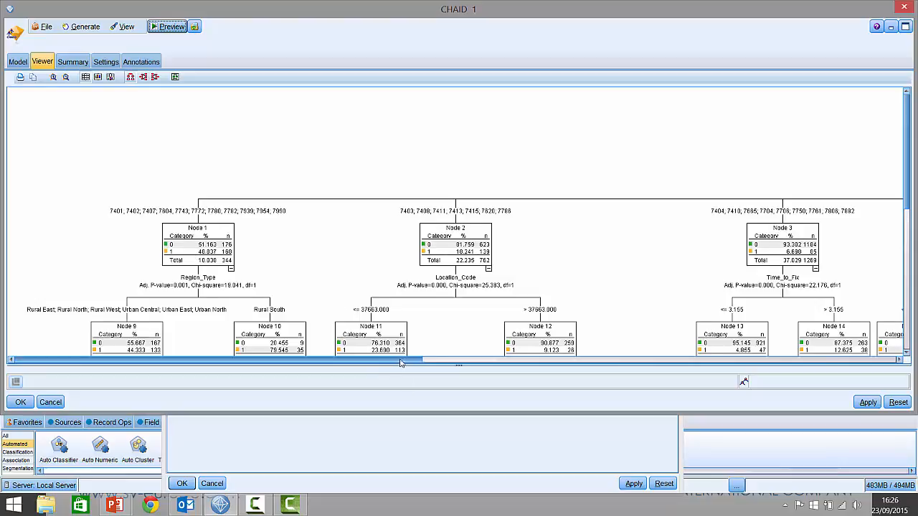
left_click_drag(400, 360, 670, 357)
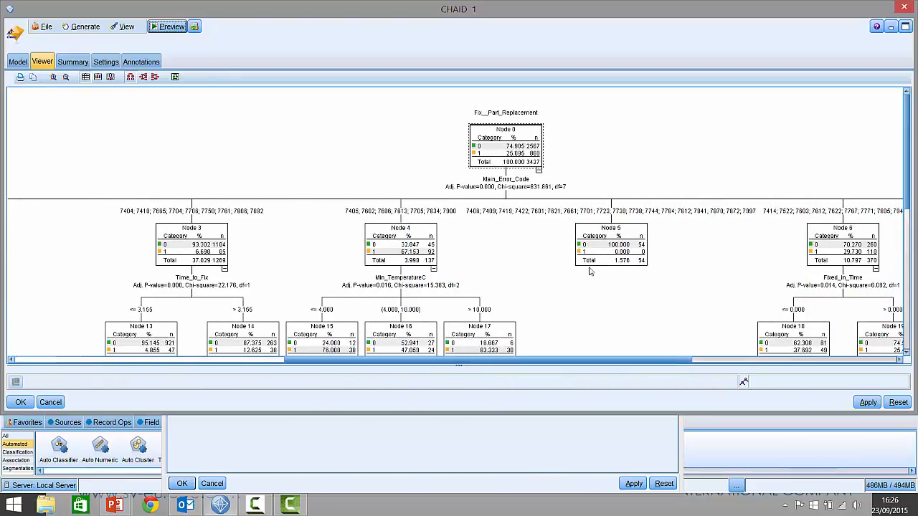
left_click_drag(659, 362, 895, 360)
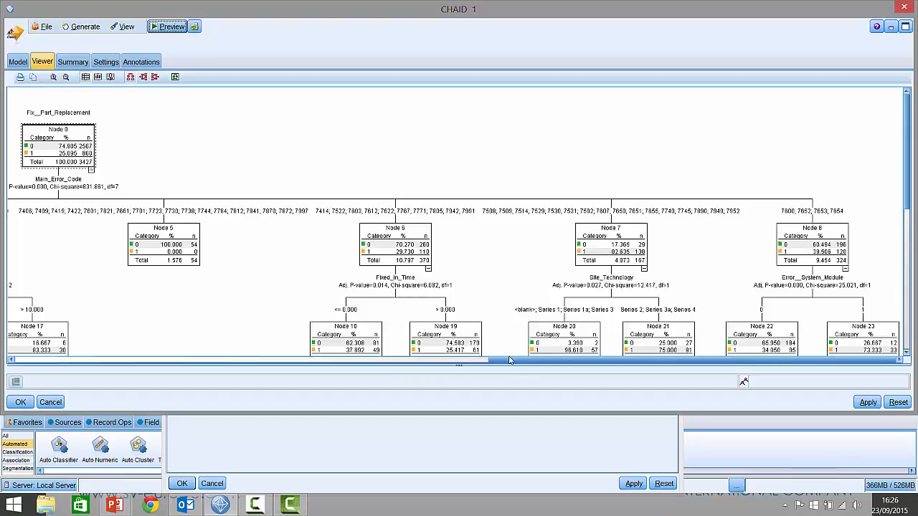
left_click_drag(511, 360, 75, 362)
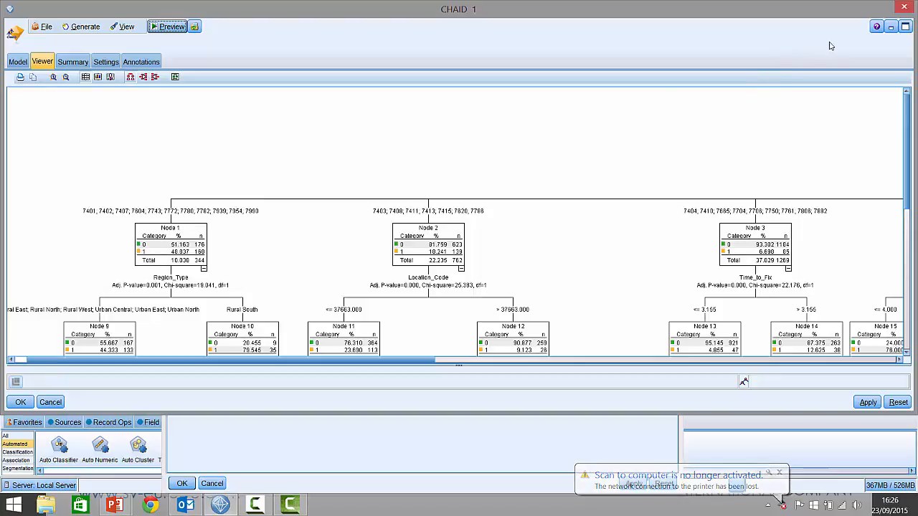
left_click(905, 8)
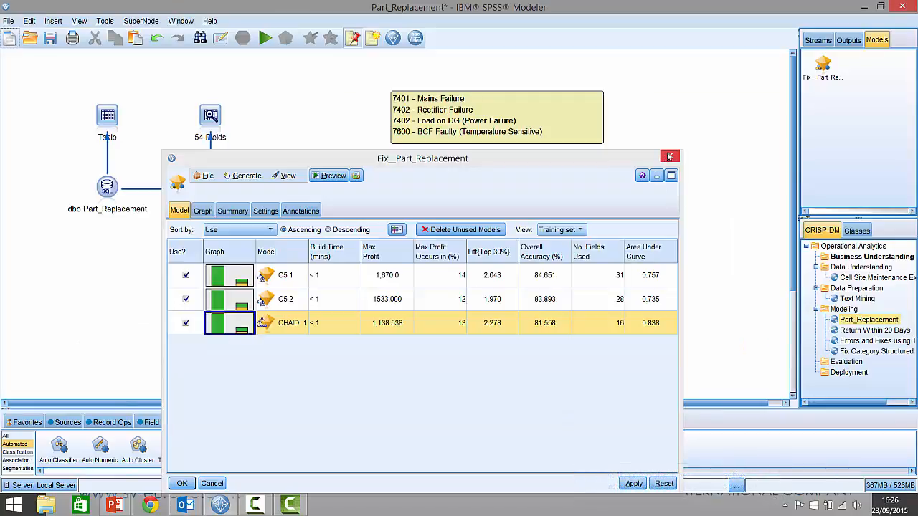
Step: Keep only C5 1 selected for use, generate the C5 1 model to the Models palette, and close both model windows
left_click(186, 323)
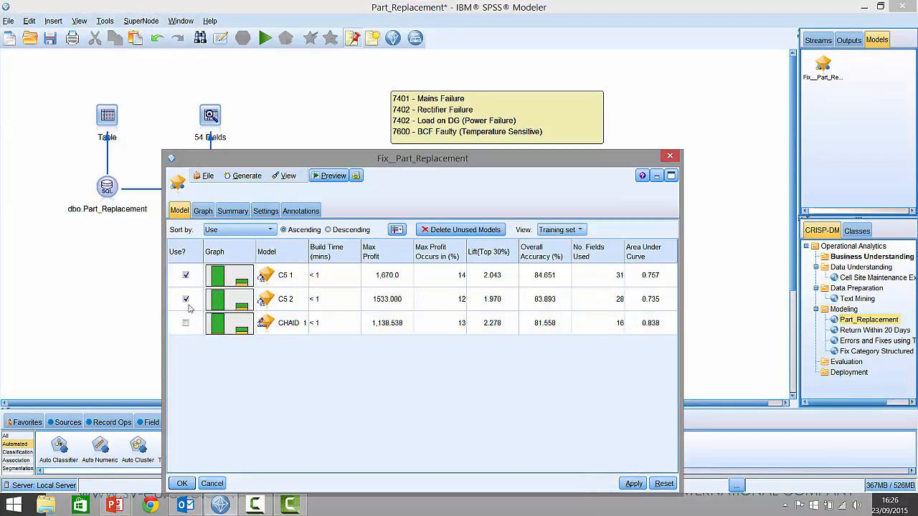
double_click(273, 274)
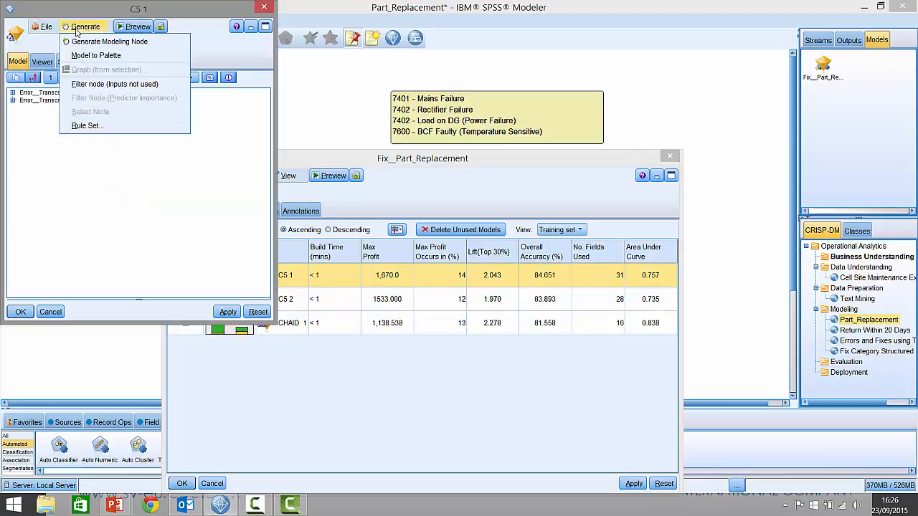
left_click(81, 27)
left_click(115, 53)
left_click(263, 6)
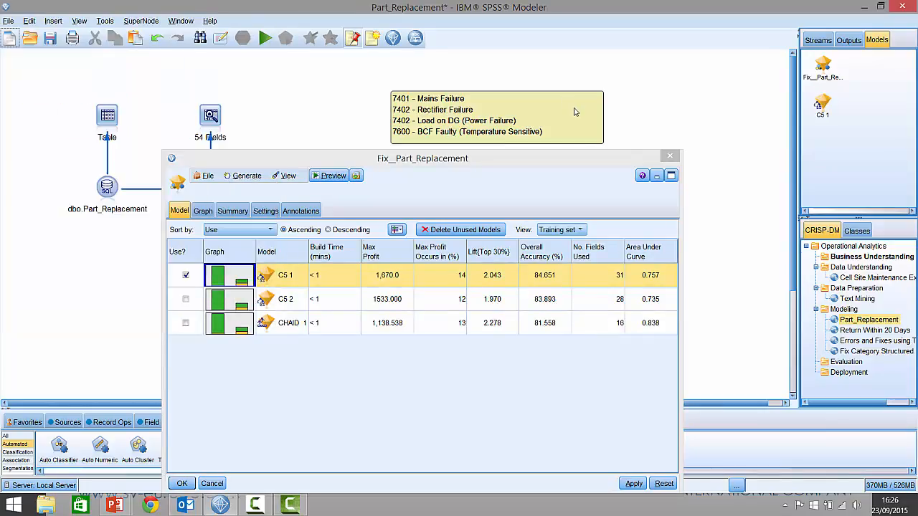
left_click(669, 156)
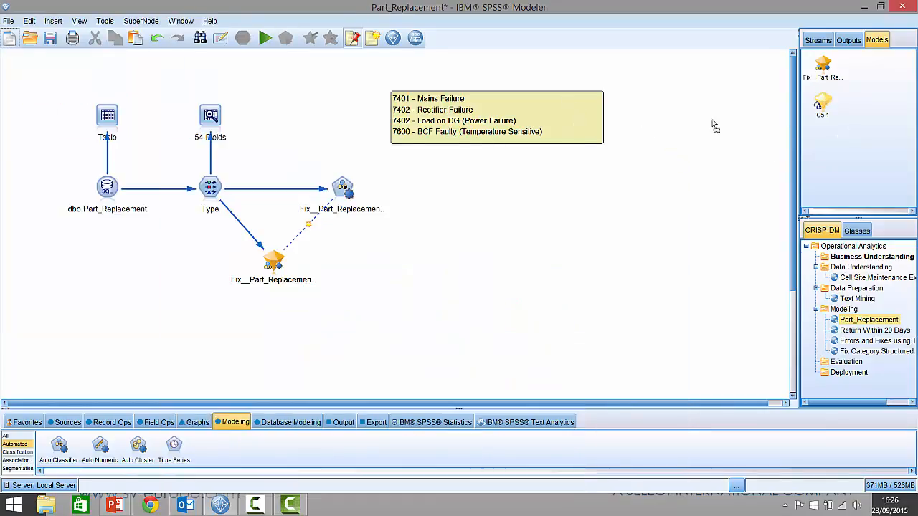
Step: Place the C5 1 model below the stream, connect it from the Type node, and attach an Evaluation graph to it
left_click_drag(180, 279, 195, 337)
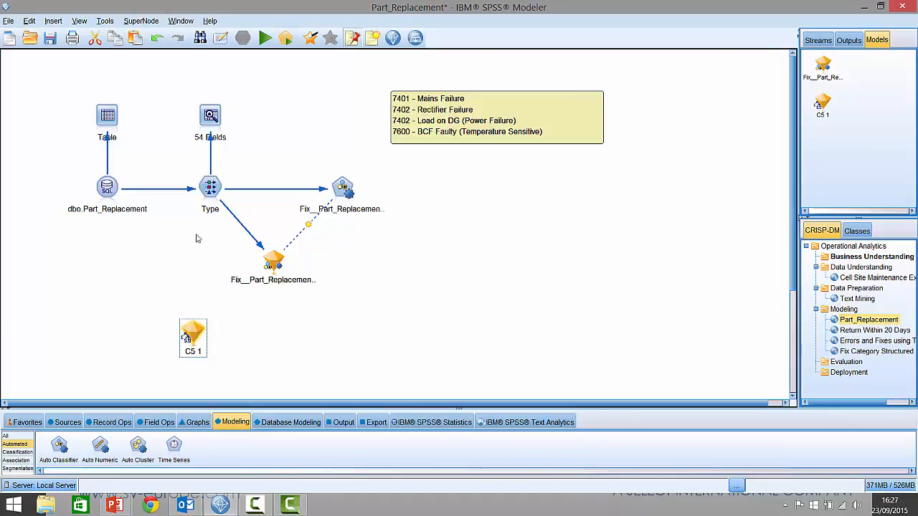
left_click_drag(213, 212, 208, 326)
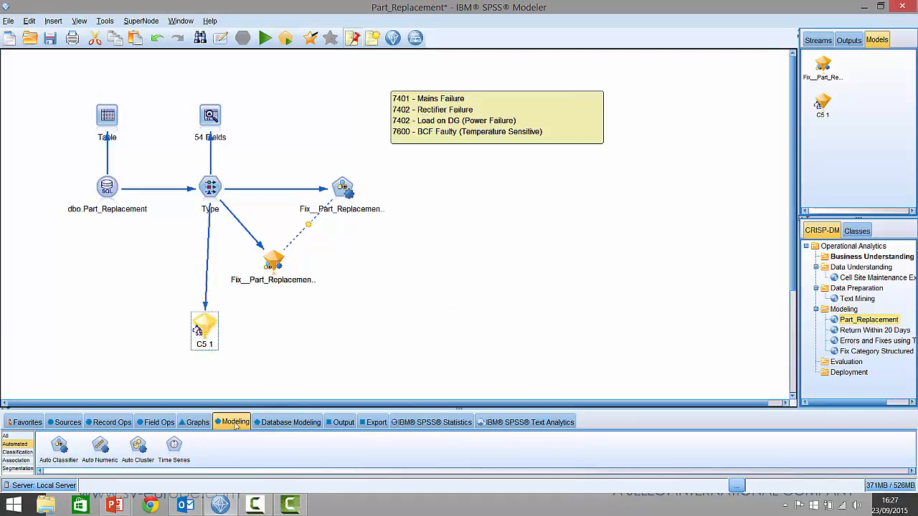
left_click(195, 422)
left_click_drag(248, 448, 307, 337)
left_click_drag(201, 330, 309, 333)
Step: Include the best line in the Evaluation gains chart, run it, and compare the C5 1 curve with the best line and baseline
right_click(310, 331)
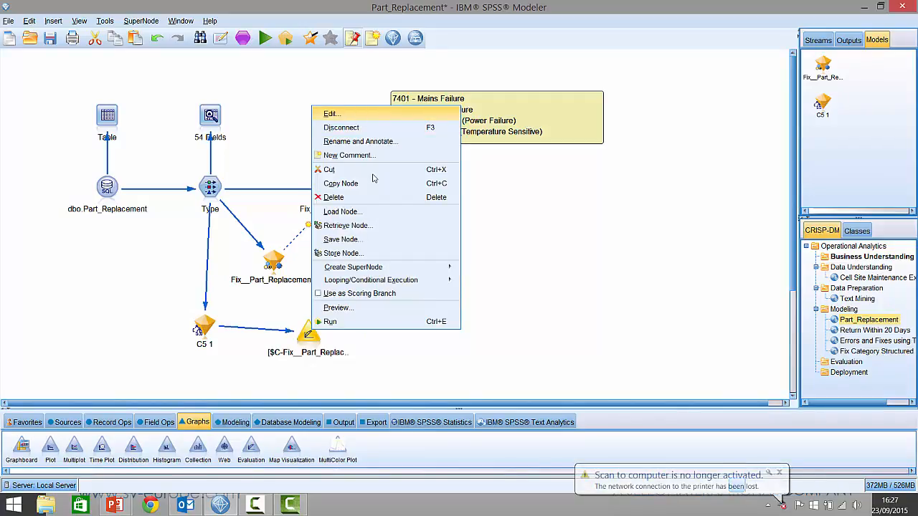
key("Return")
left_click(447, 222)
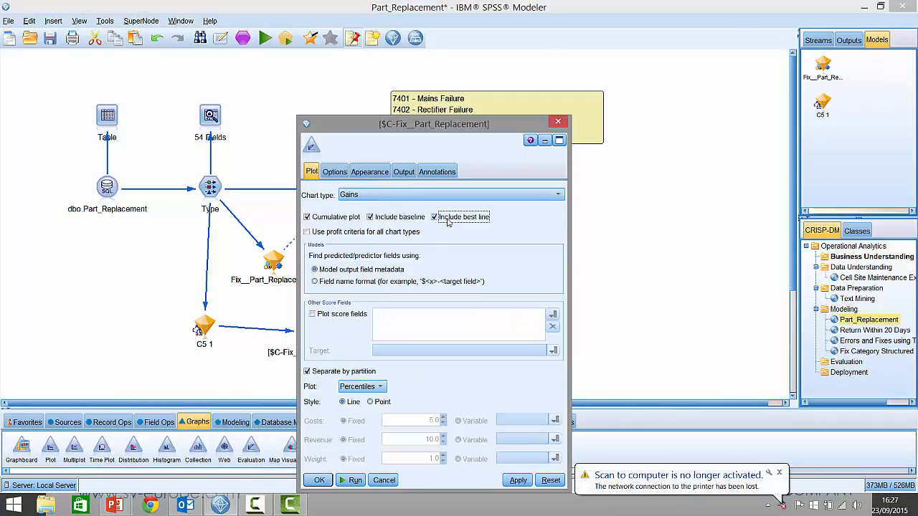
left_click(352, 481)
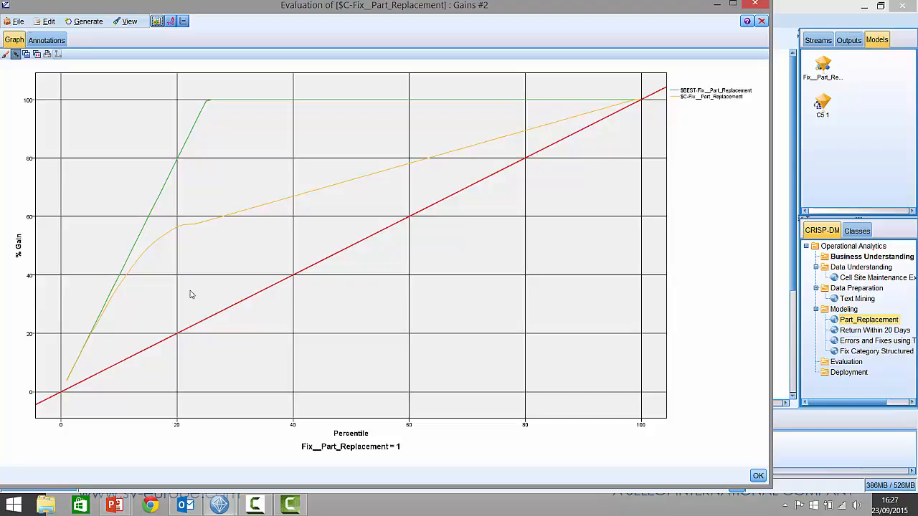
mouse_move(209, 104)
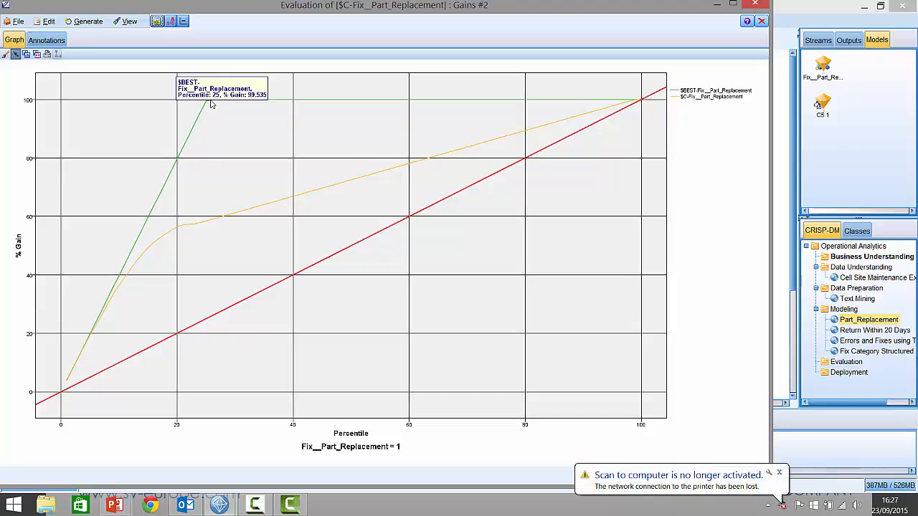
mouse_move(212, 224)
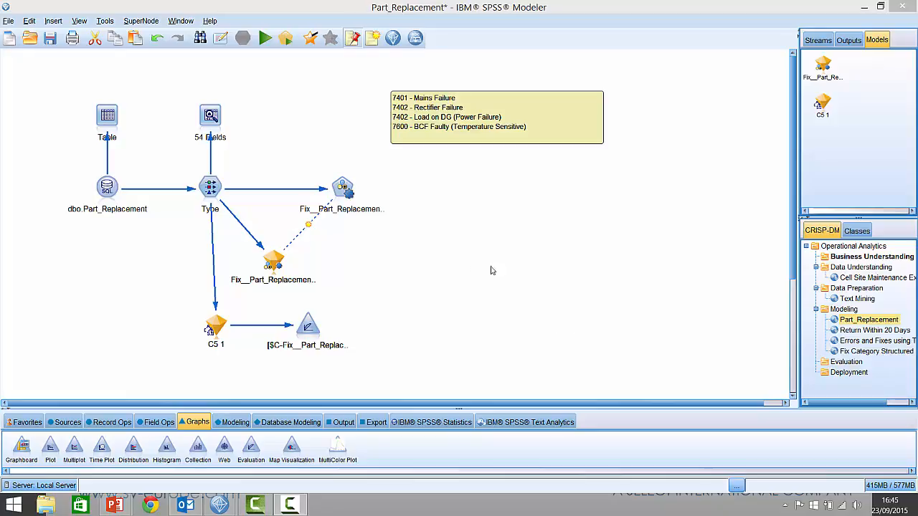
Step: Copy the C5 1 model to the scoring area of the canvas and connect the dbo.Scoring_Part_Rep.. source to it
left_click(219, 327)
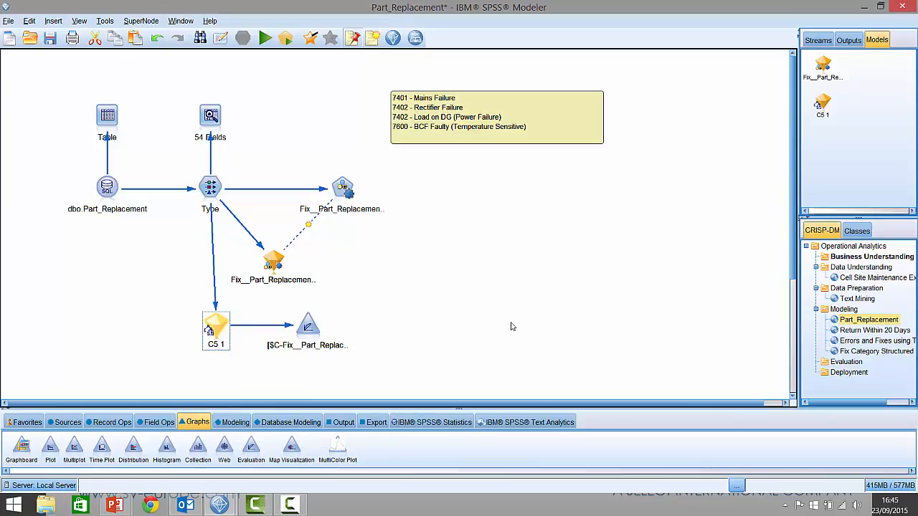
key("ctrl+v")
scroll(452, 332, "down", 3)
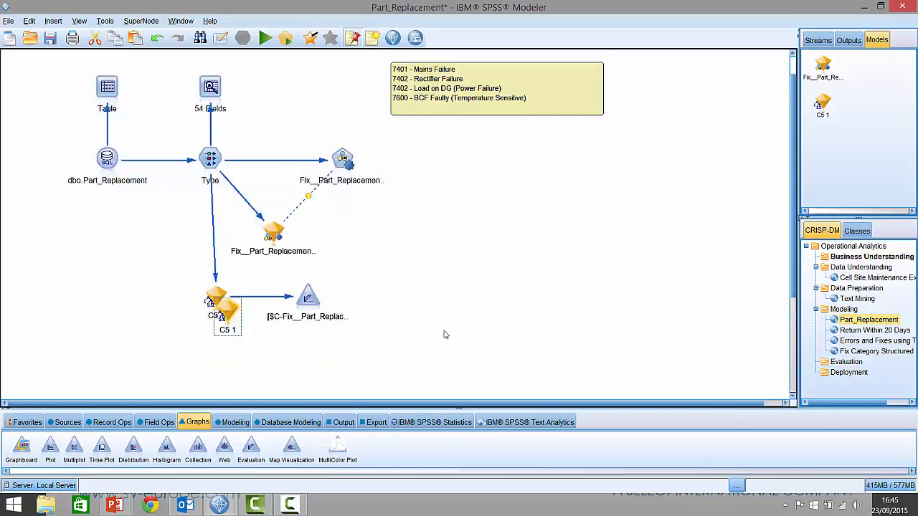
left_click_drag(228, 249, 207, 344)
scroll(235, 344, "down", 3)
key("ctrl+v")
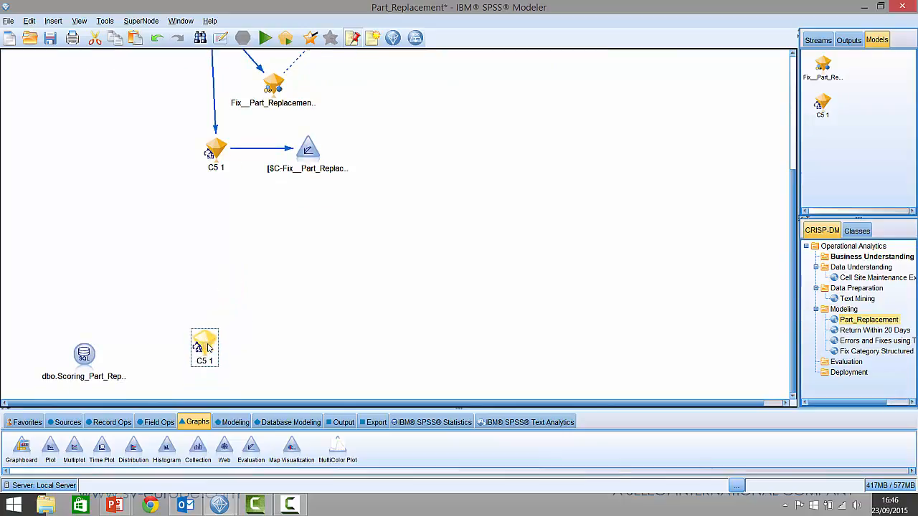
left_click_drag(84, 354, 212, 363)
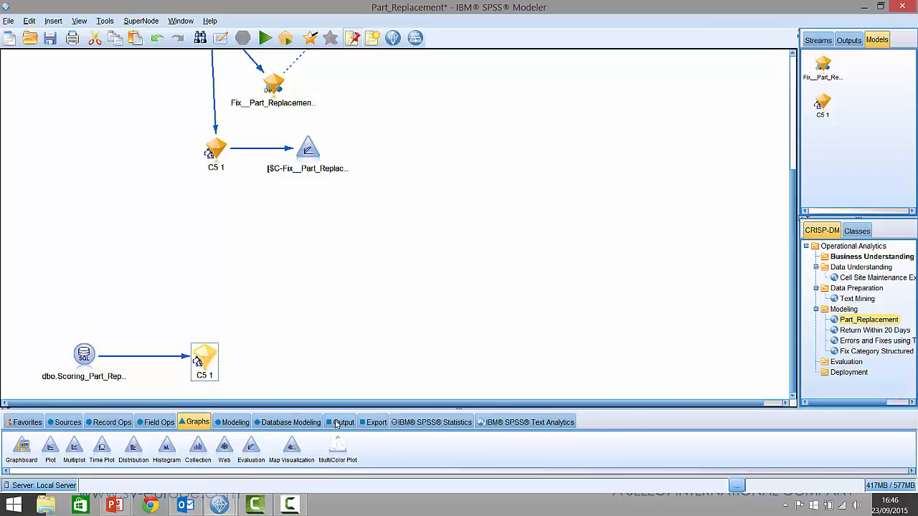
Step: Add a Table node above the dbo.Scoring_Part_Rep.. source, connect the source to it, and run it
left_click(336, 423)
left_click_drag(13, 449, 87, 290)
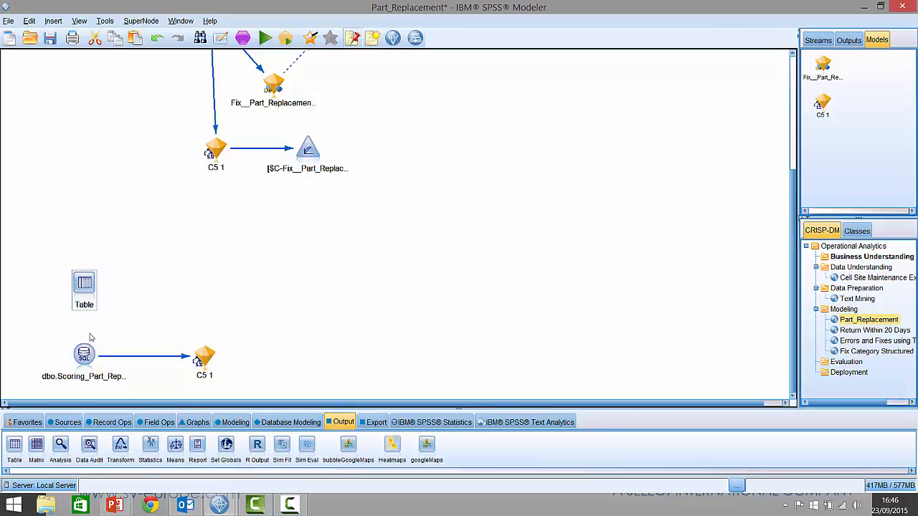
left_click_drag(84, 354, 85, 287)
right_click(88, 285)
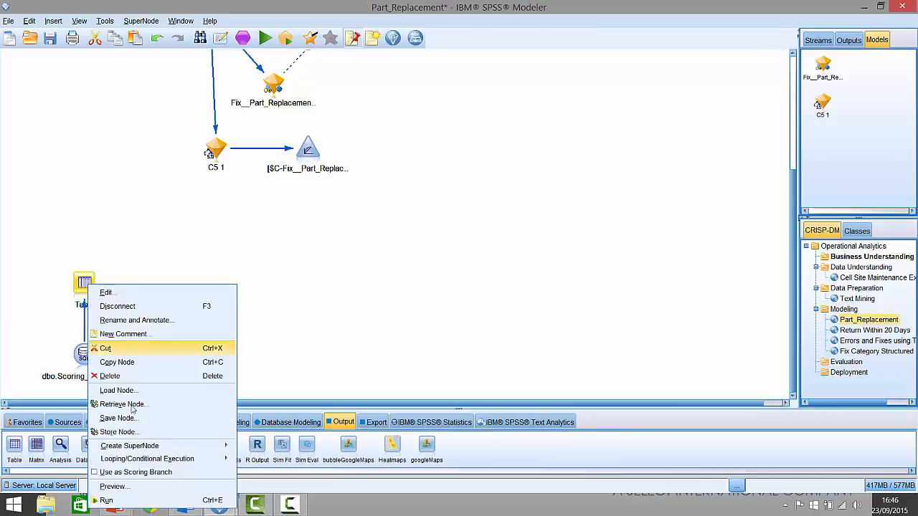
left_click(129, 504)
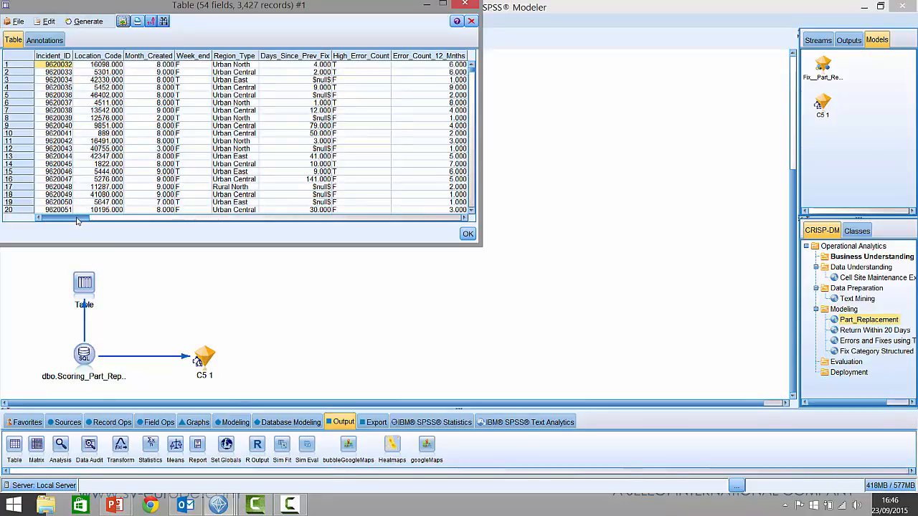
Step: Examine the scoring table's fields and records, including Main_Error_Code, and close and delete the output
left_click_drag(79, 220, 239, 220)
left_click_drag(471, 69, 398, 163)
left_click_drag(231, 220, 164, 210)
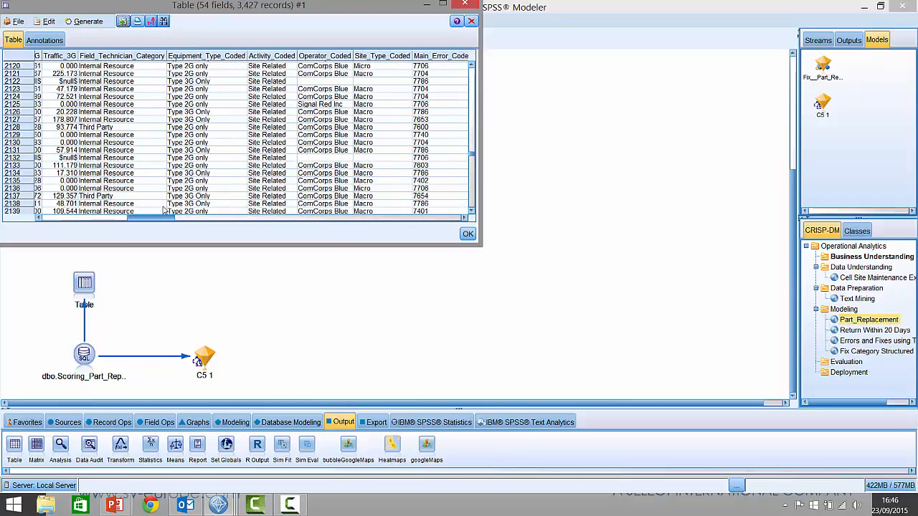
left_click(472, 23)
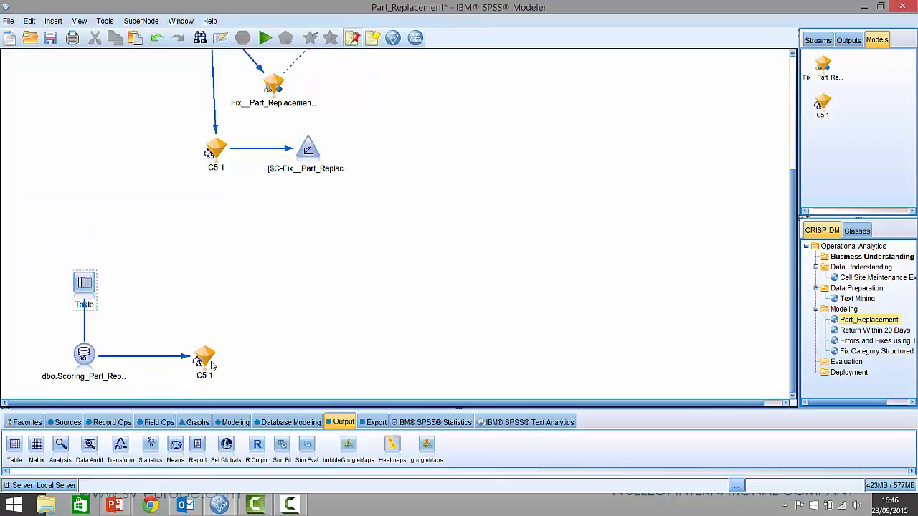
Step: Add a second Table node above the scoring copy of C5 1, connect the model to it, and run it
left_click(14, 445)
left_click(200, 280)
left_click_drag(209, 345, 220, 282)
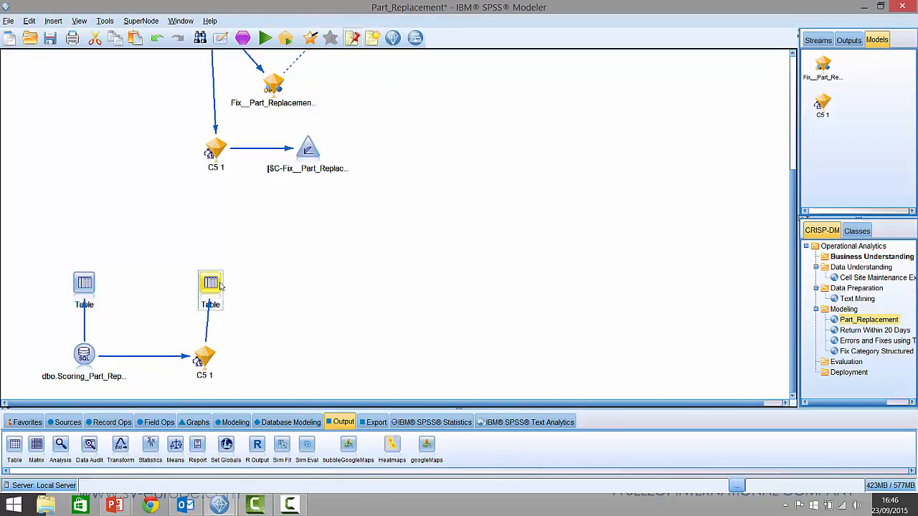
right_click(219, 282)
left_click(240, 498)
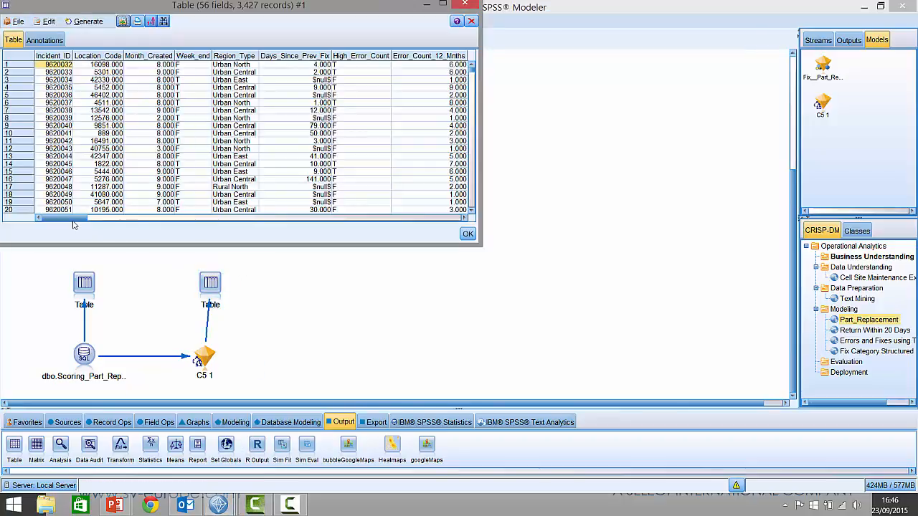
Step: Examine the $C-Fix__Part_Replacement predictions and $CC-Fix__Part_Replacement confidences across the scored records, and close the table
left_click_drag(129, 219, 459, 220)
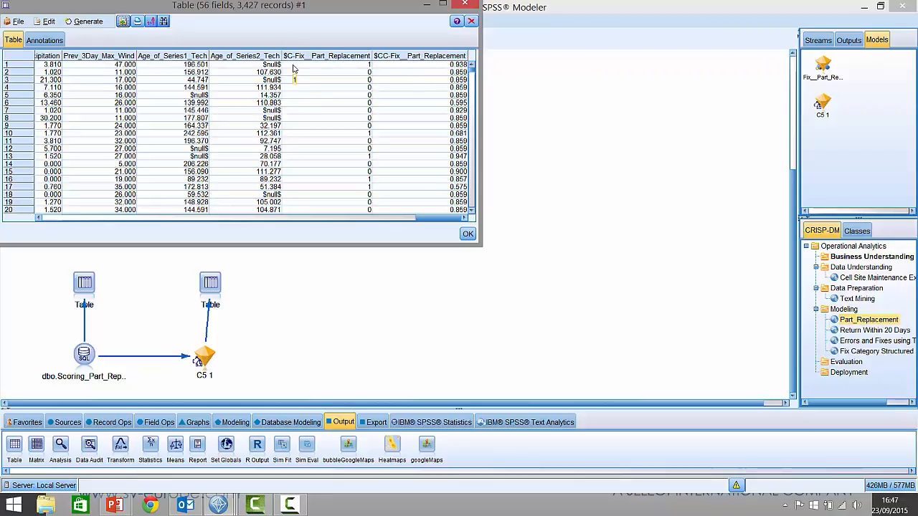
left_click(335, 66)
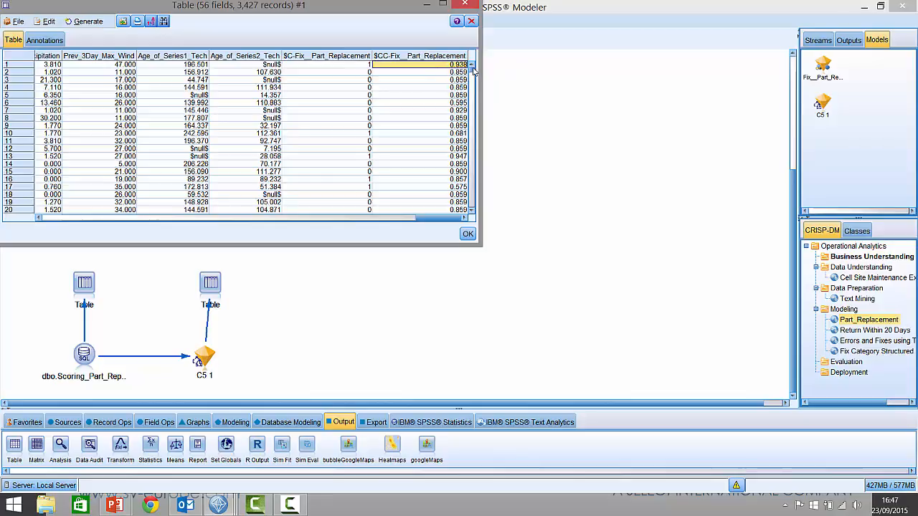
left_click_drag(472, 69, 470, 109)
left_click(370, 164)
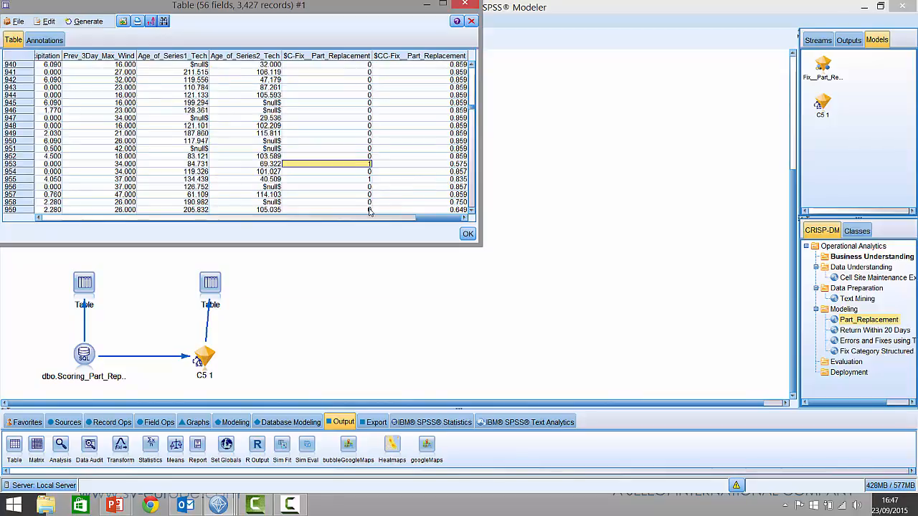
key("Down")
key("Down")
key("Down")
key("Down")
key("Down")
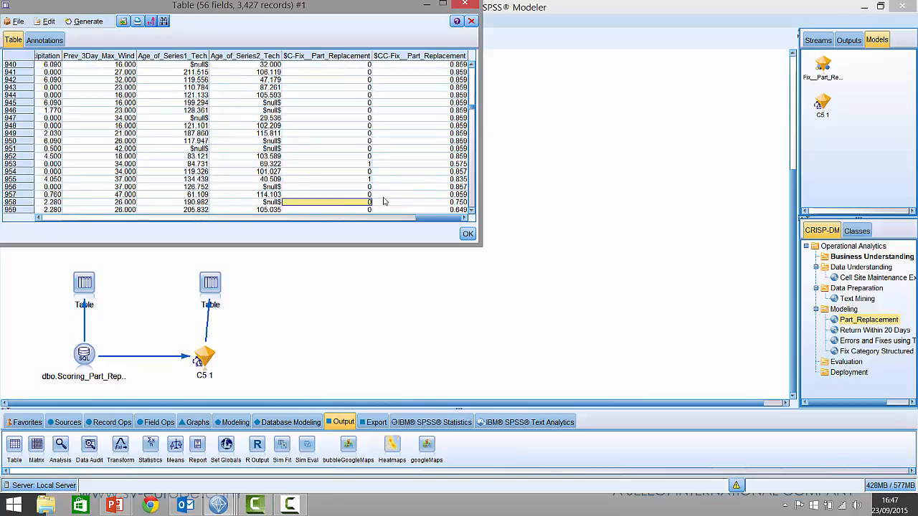
scroll(405, 188, "down", 3)
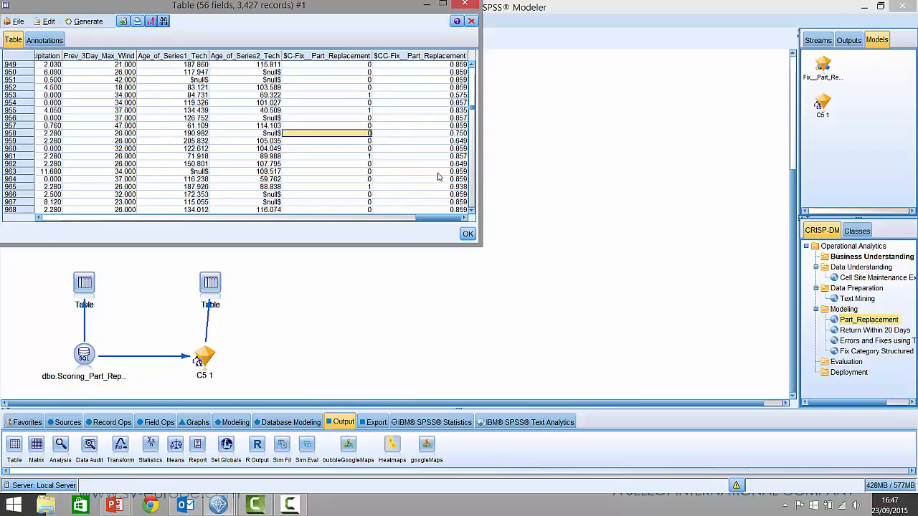
left_click_drag(402, 5, 408, 25)
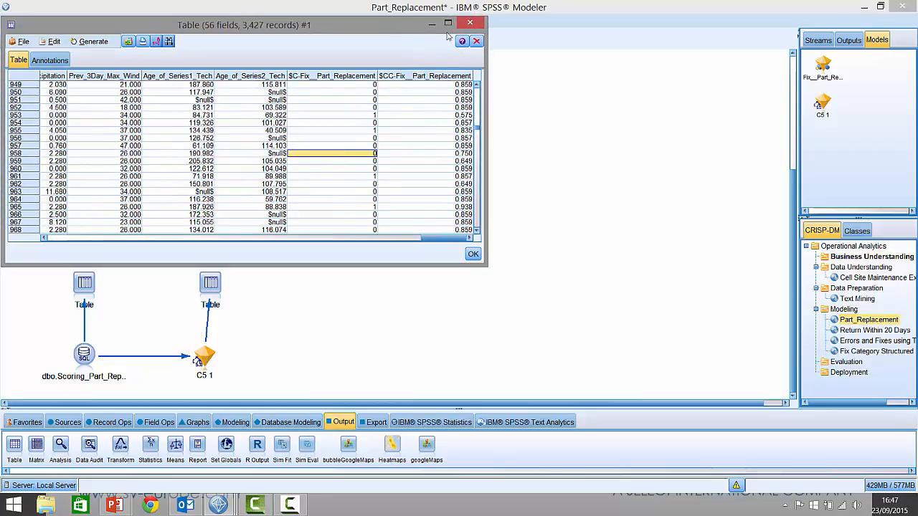
left_click(471, 23)
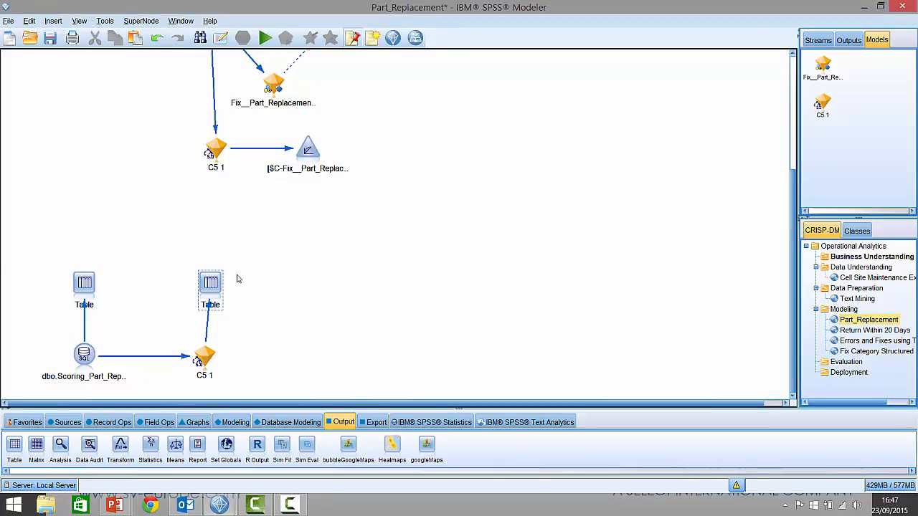
Step: Add a Filter node after the scoring copy of C5 1, connect the model to it, and open its settings
left_click(153, 423)
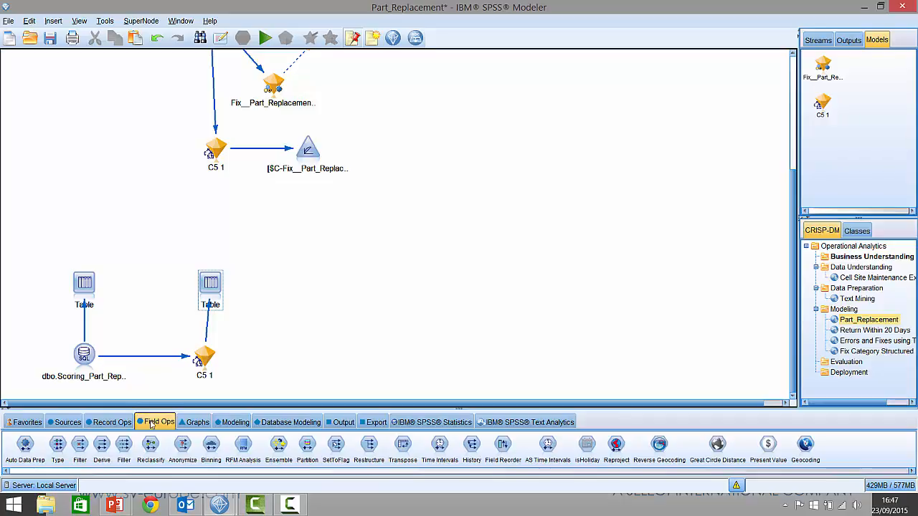
left_click(252, 358)
left_click_drag(198, 363, 252, 356)
right_click(252, 354)
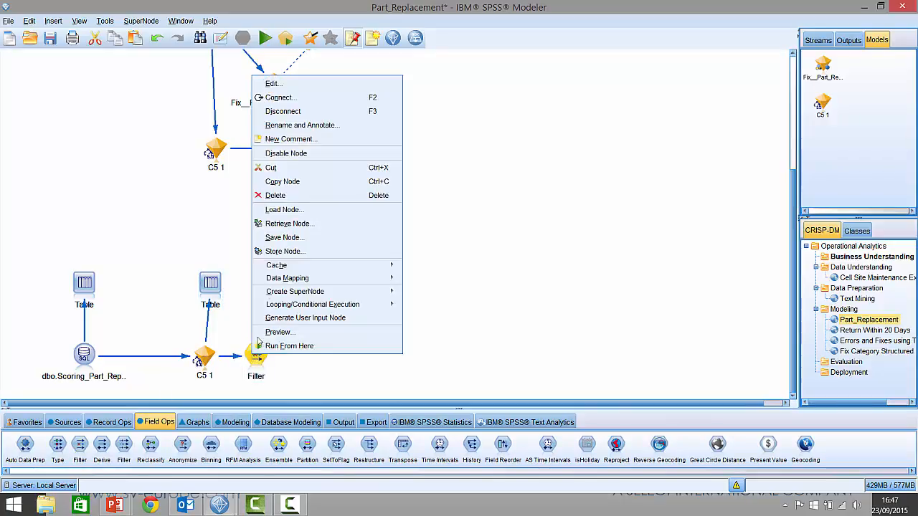
left_click(274, 86)
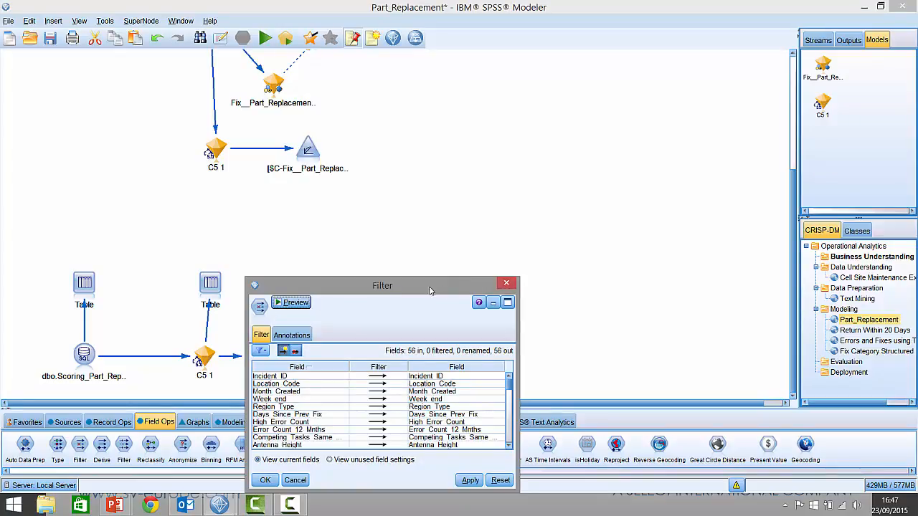
Step: Filter out every field except Incident_ID, $C-Fix__Part_Replacement and $CC-Fix__Part_Replacement, and accept the Filter settings
left_click_drag(290, 291, 433, 350)
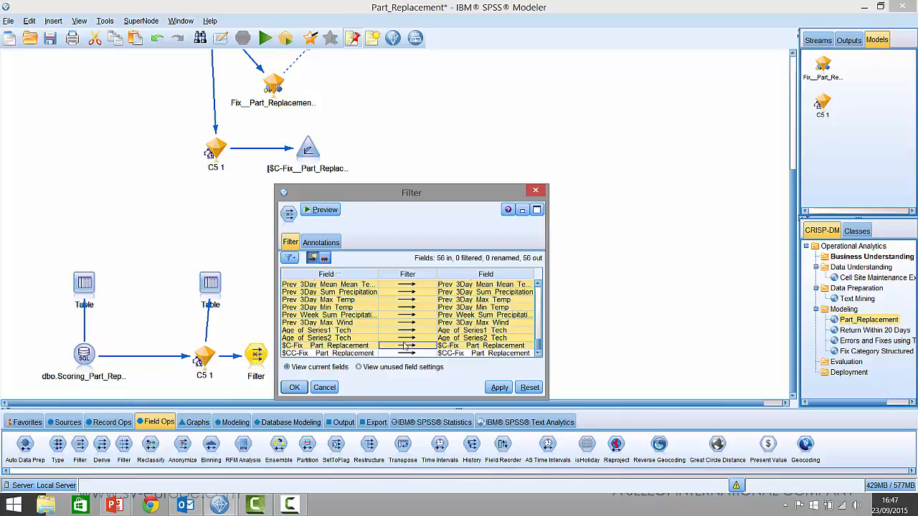
left_click(410, 347)
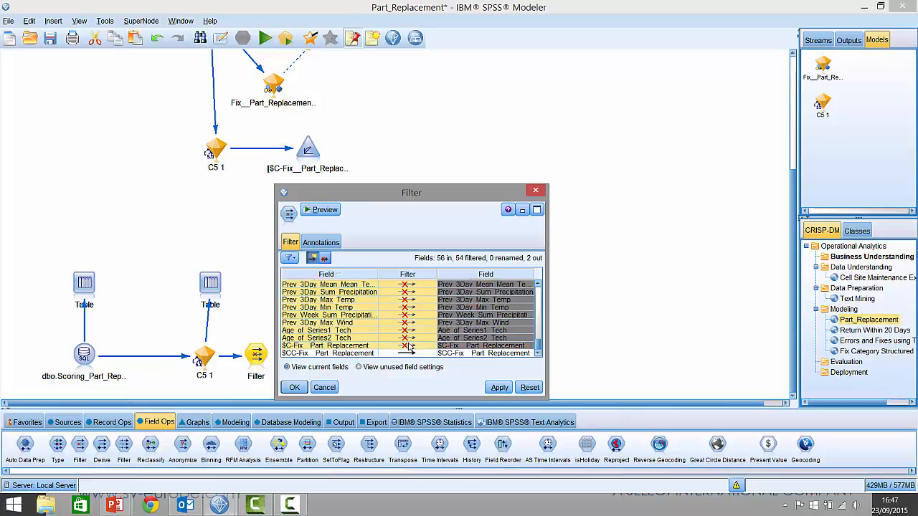
left_click(350, 347)
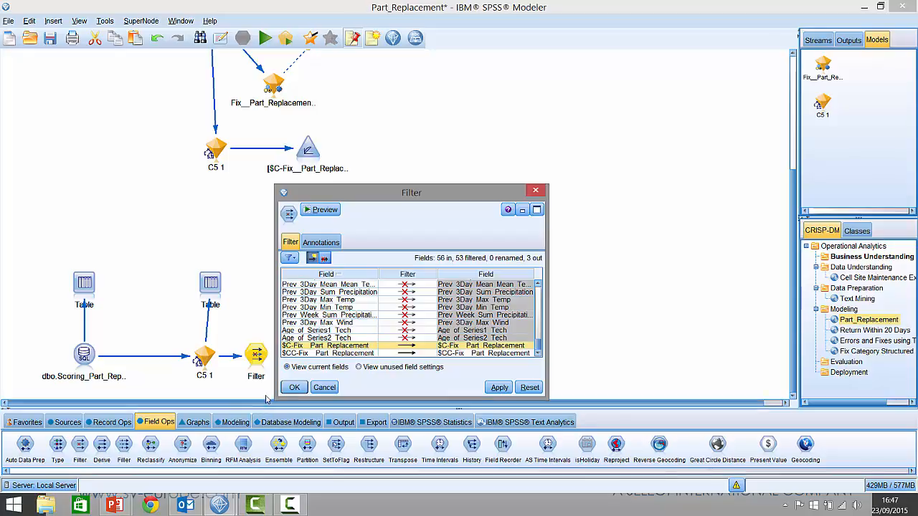
left_click(294, 387)
Step: Copy the scoring model's Table node, place the copy above the Filter node, connect the Filter to it, and run it
left_click(213, 299)
key("ctrl+e")
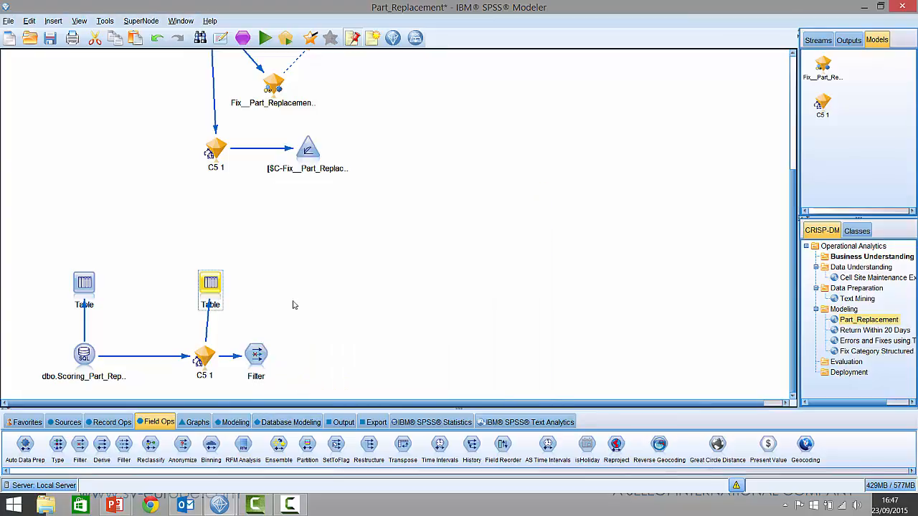
key("ctrl+c")
key("ctrl+v")
left_click_drag(232, 297, 255, 289)
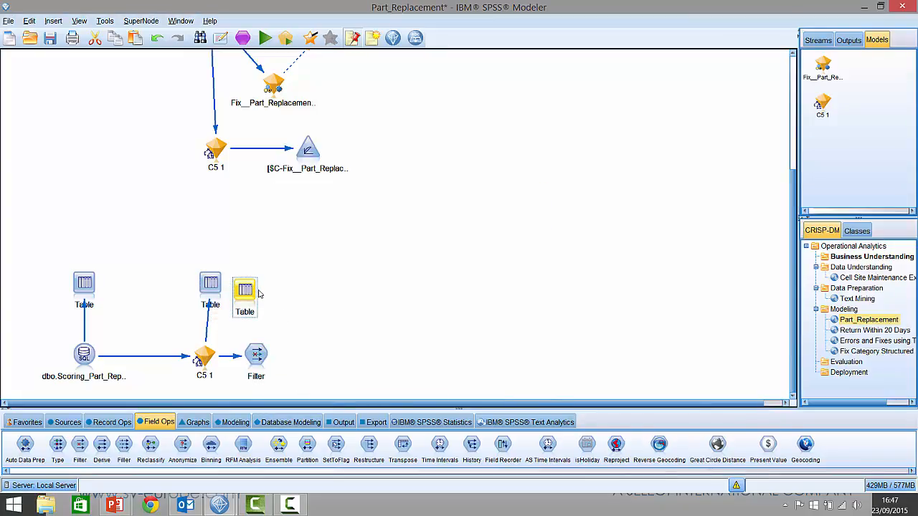
mouse_move(254, 355)
left_mouse_down()
mouse_move(245, 290)
mouse_move(271, 286)
mouse_move(271, 276)
left_mouse_up()
right_click(271, 276)
left_click(313, 494)
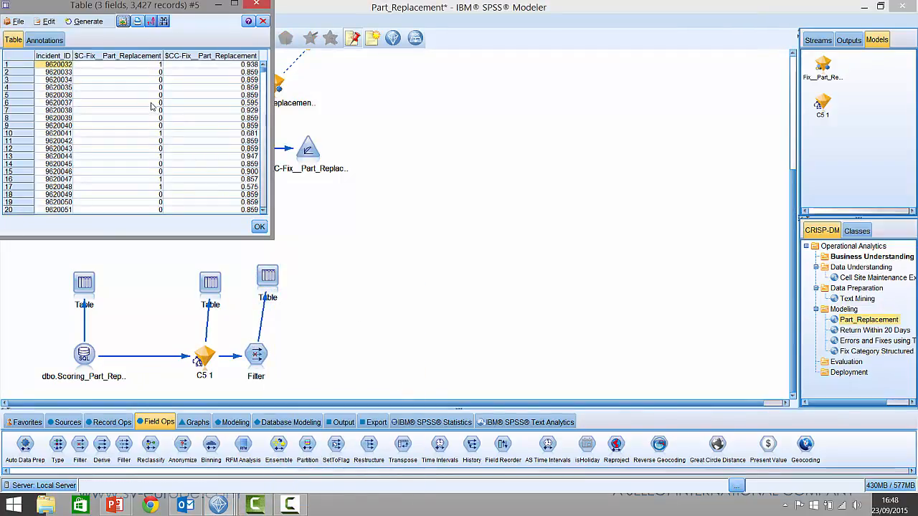
Step: Generate a Select Node ("Or") from the $C-Fix__Part_Replacement value 1 in the first record, and close the table
left_click(146, 66)
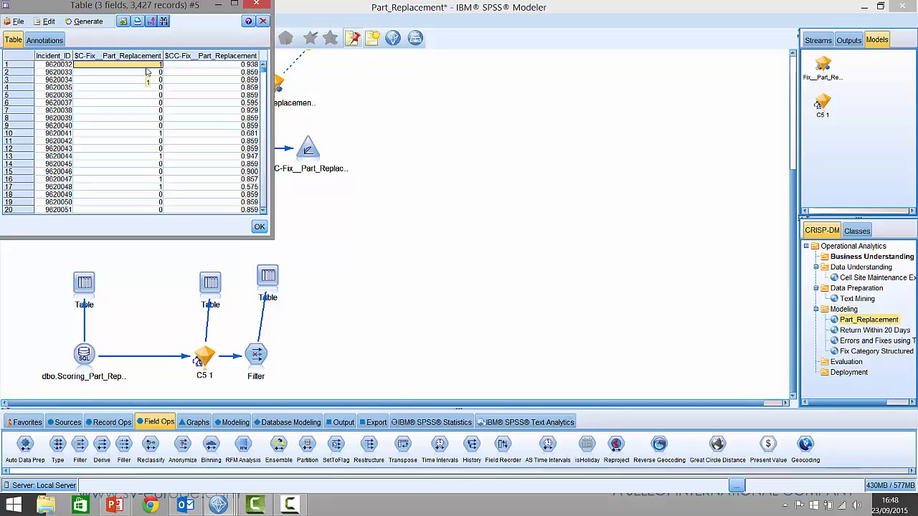
left_click(85, 22)
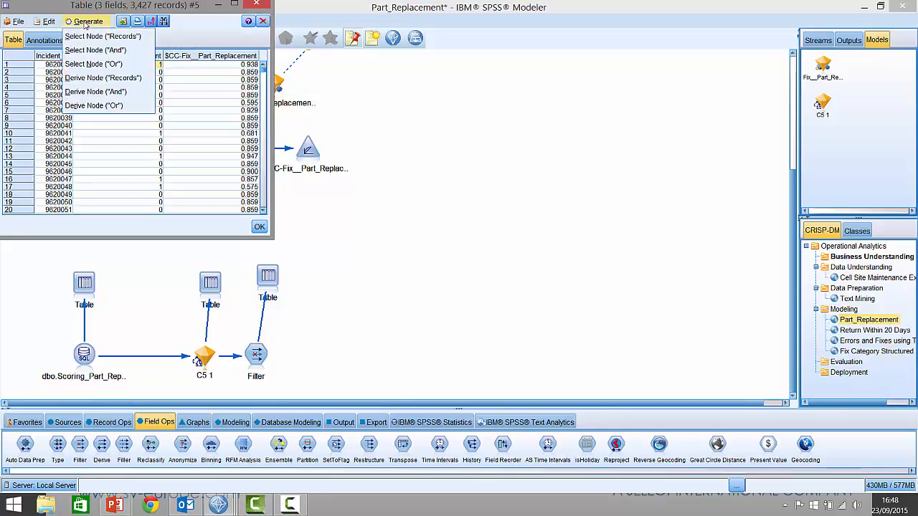
left_click(92, 68)
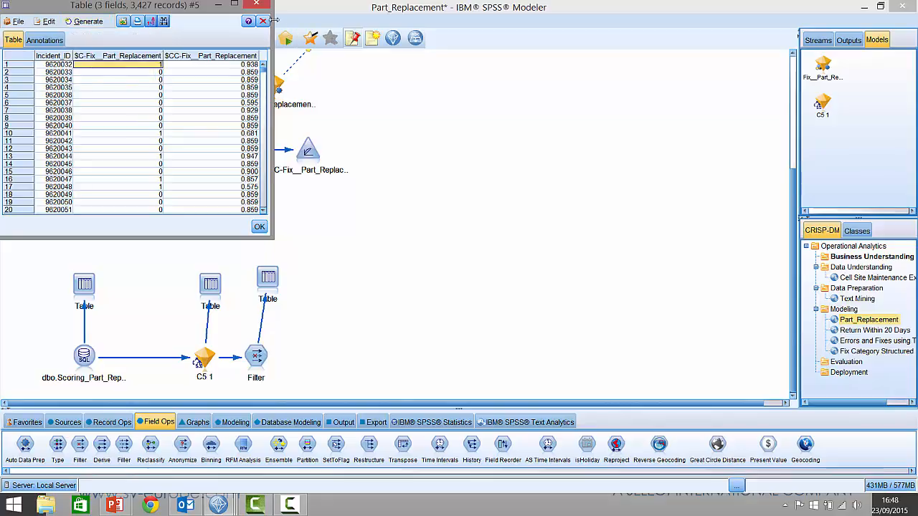
left_click(263, 21)
Step: Place the generated Select node beside the Filter node, connect the Filter to it, and check its settings
mouse_move(35, 61)
left_mouse_down()
mouse_move(363, 328)
mouse_move(373, 351)
left_mouse_up()
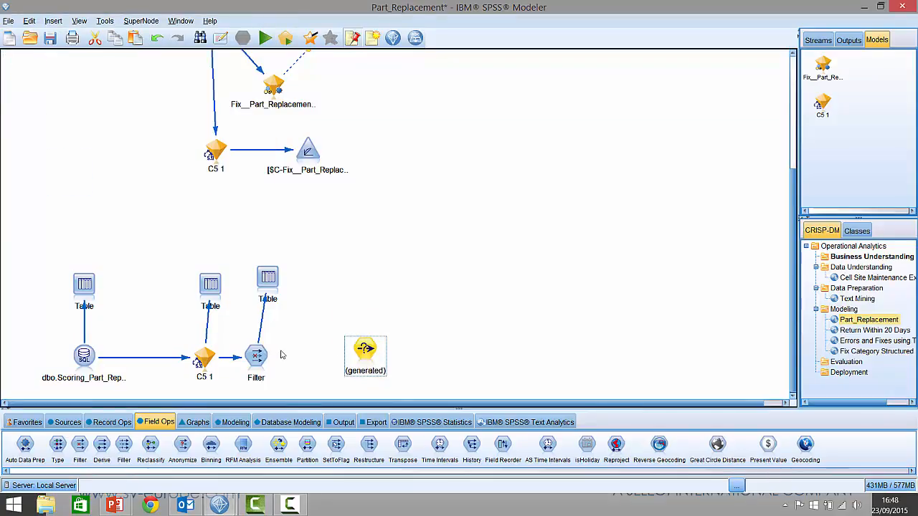
left_click_drag(269, 356, 366, 349)
right_click(365, 349)
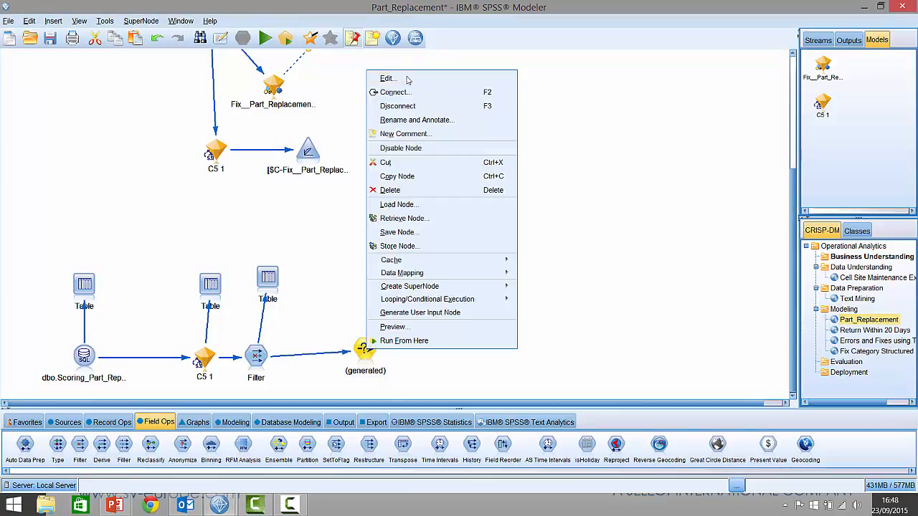
left_click(381, 76)
left_click(374, 480)
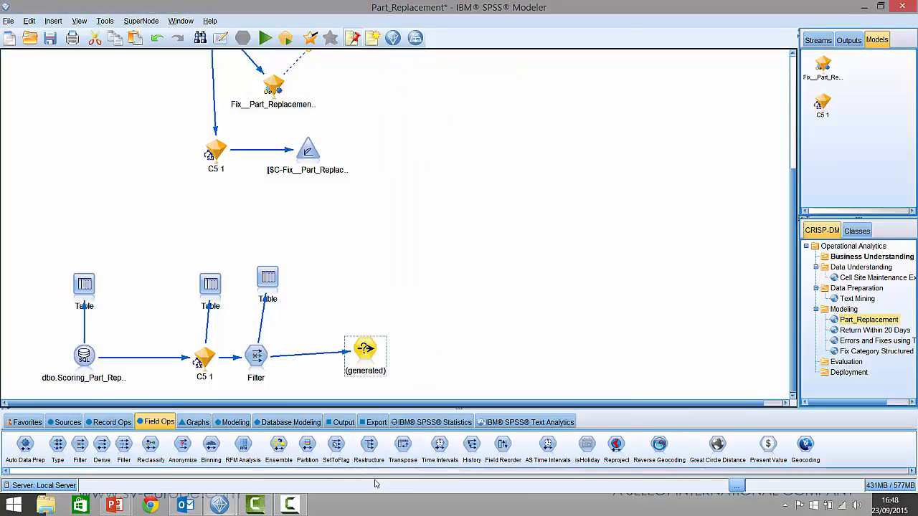
left_click_drag(366, 350, 347, 350)
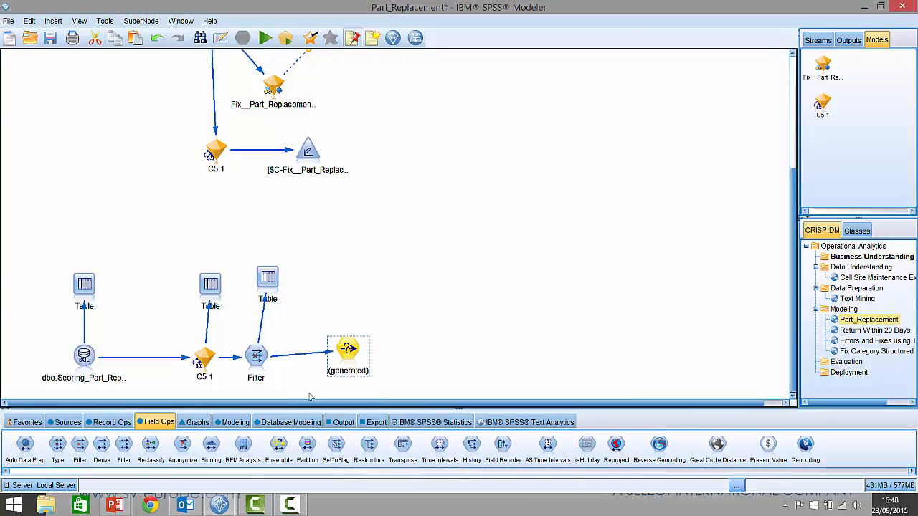
Step: Add a Table node above the generated Select node, connect and run it, and close the table of predicted part replacements
left_click(354, 423)
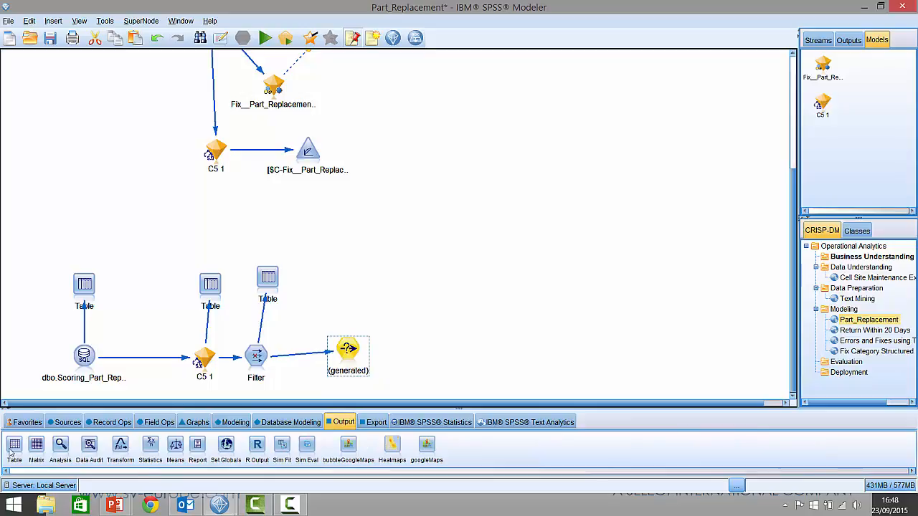
left_click(354, 275)
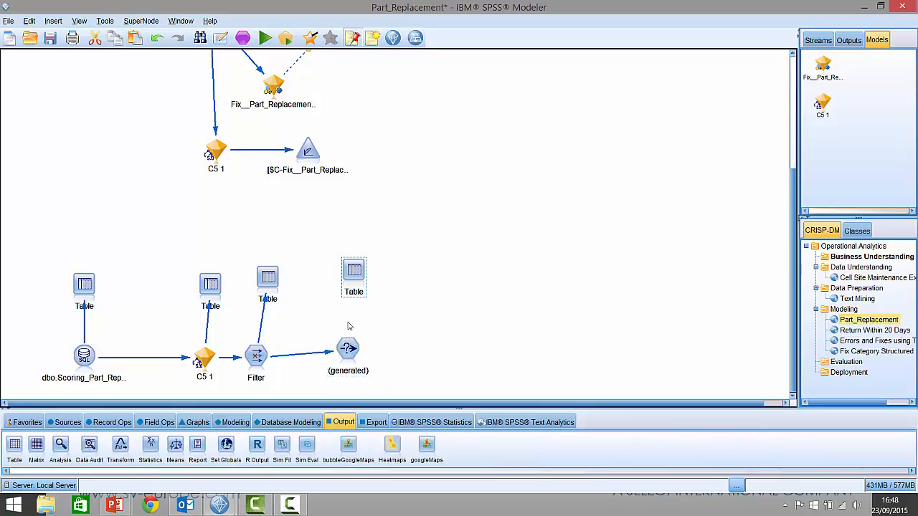
right_click(358, 270)
left_click(376, 482)
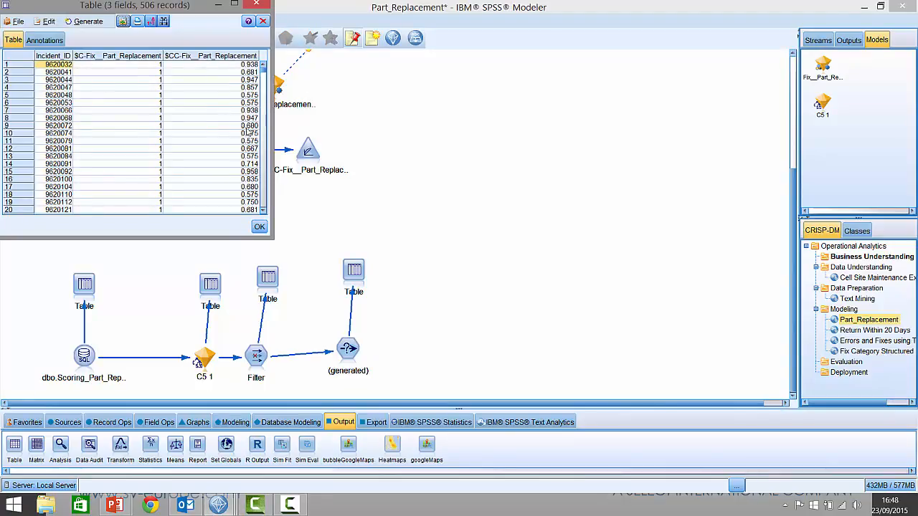
left_click(262, 20)
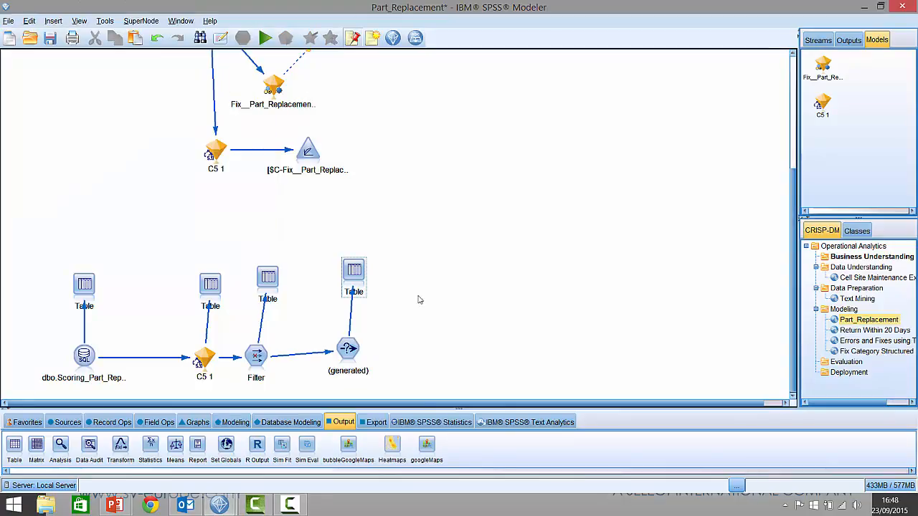
Step: Add a Database export node to the upper right of the generated Select node and connect the Select node to it
left_click(374, 423)
left_click(60, 444)
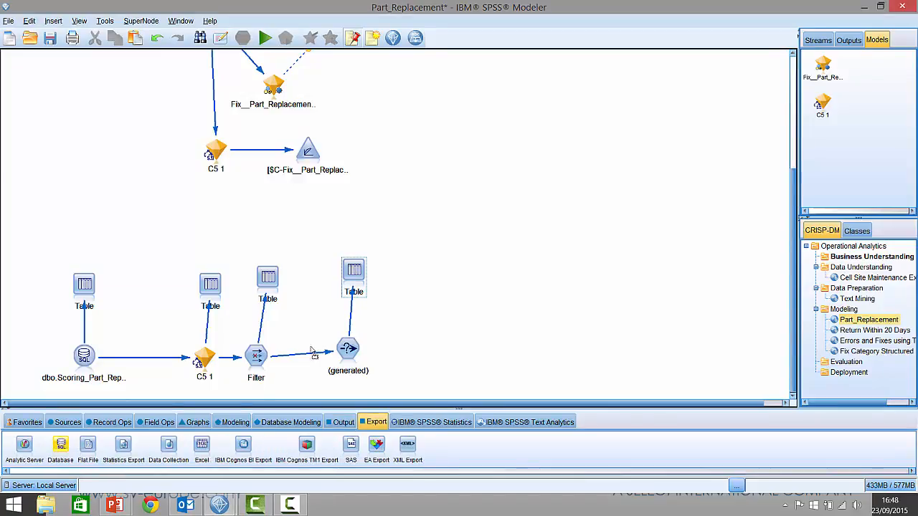
left_click(463, 284)
left_click_drag(344, 361, 460, 279)
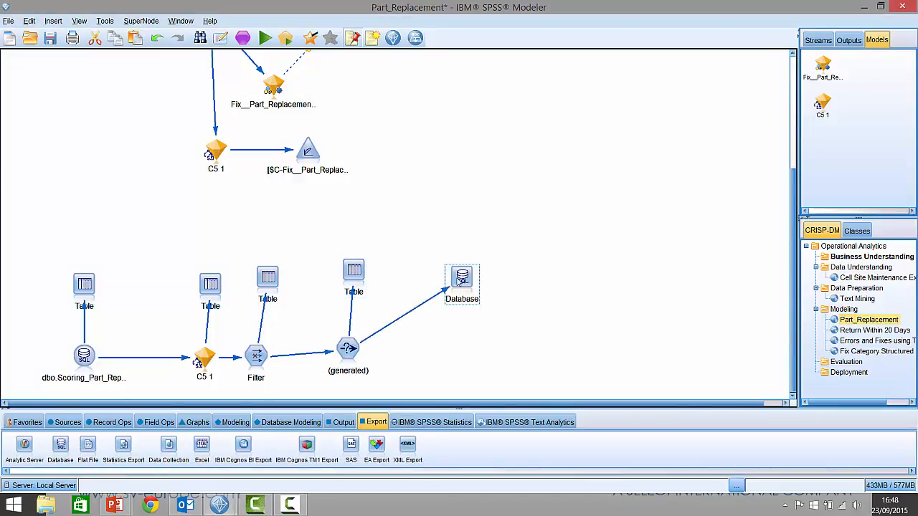
Step: Add Flat File and Excel export nodes below the Database node and connect the generated Select node to both
left_click(87, 445)
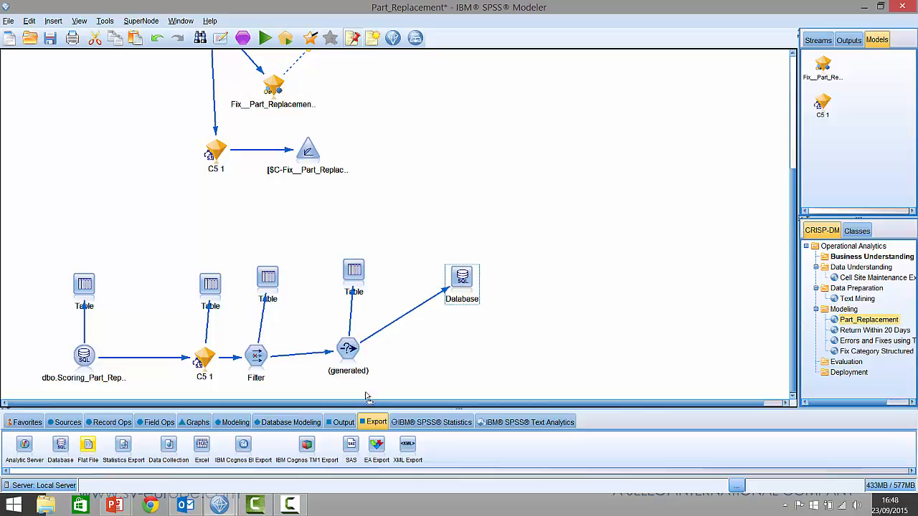
left_click(459, 335)
left_click_drag(360, 356, 461, 335)
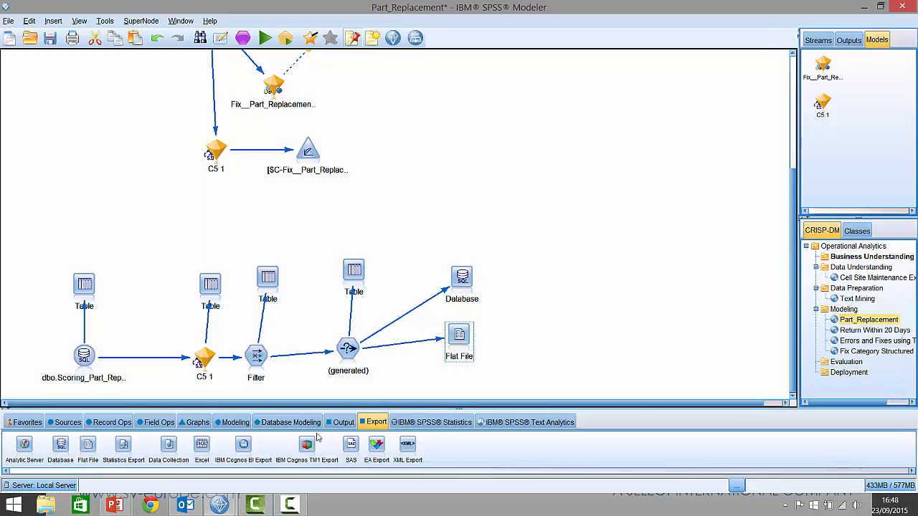
left_click_drag(202, 445, 446, 387)
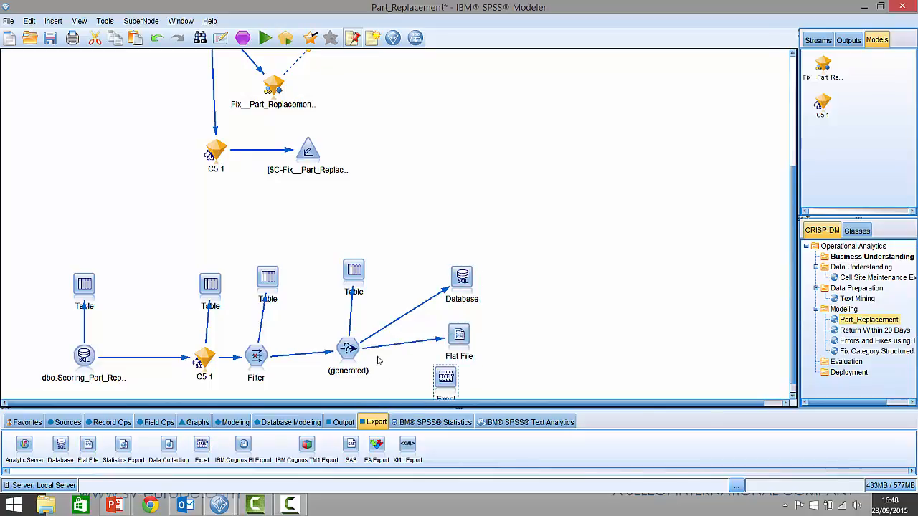
left_click_drag(350, 336, 455, 378)
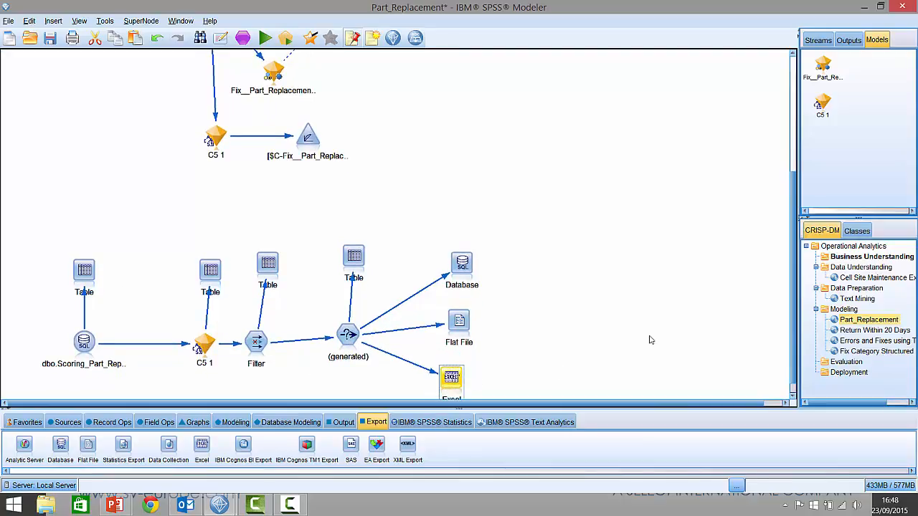